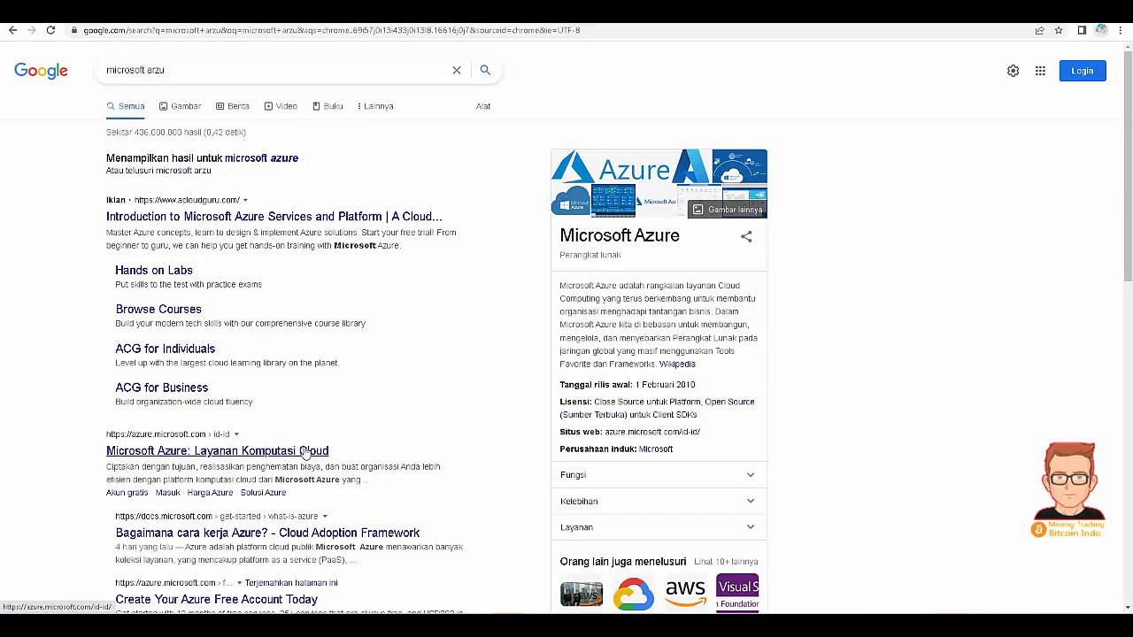
- Go from the official Azure site to its free trial page and start the free account signup
{"action": "left_click", "coordinate": [303, 451]}
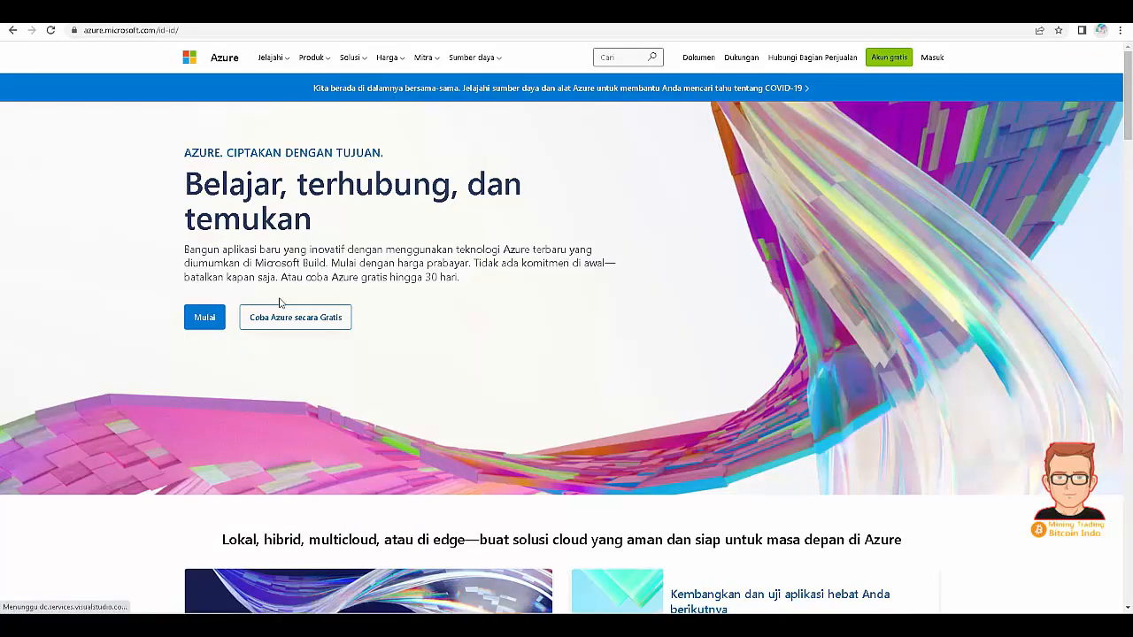
{"action": "left_click", "coordinate": [315, 319]}
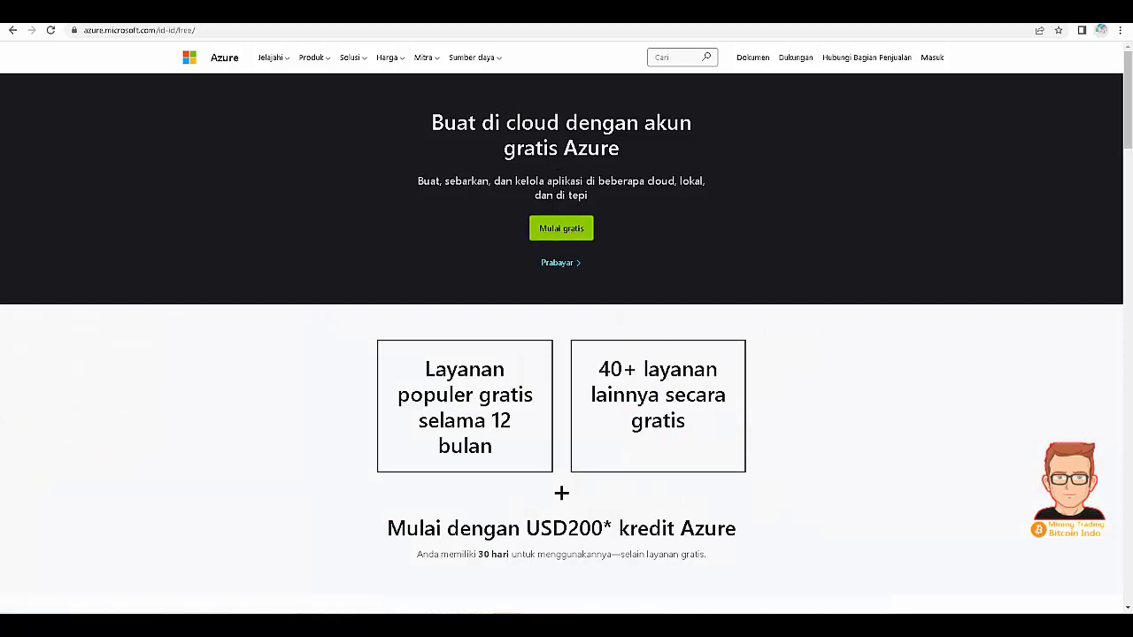
{"action": "left_click", "coordinate": [740, 623]}
{"action": "left_click", "coordinate": [757, 589]}
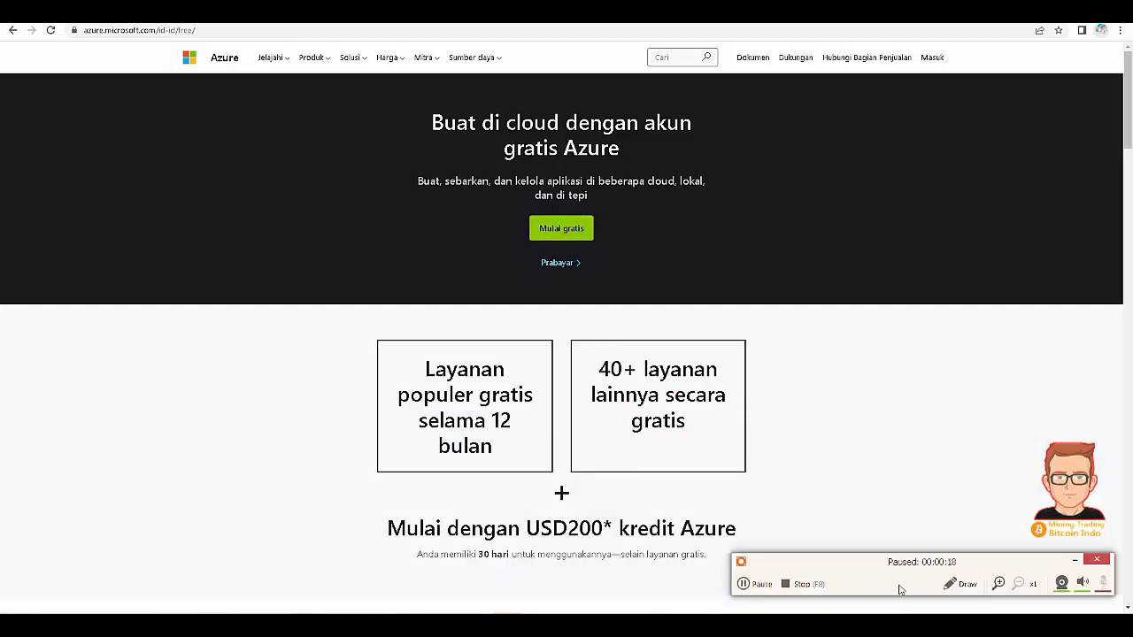
{"action": "left_click", "coordinate": [961, 584]}
{"action": "mouse_move", "coordinate": [518, 240]}
{"action": "left_mouse_down"}
{"action": "mouse_move", "coordinate": [560, 267]}
{"action": "mouse_move", "coordinate": [625, 199]}
{"action": "mouse_move", "coordinate": [543, 197]}
{"action": "left_mouse_up"}
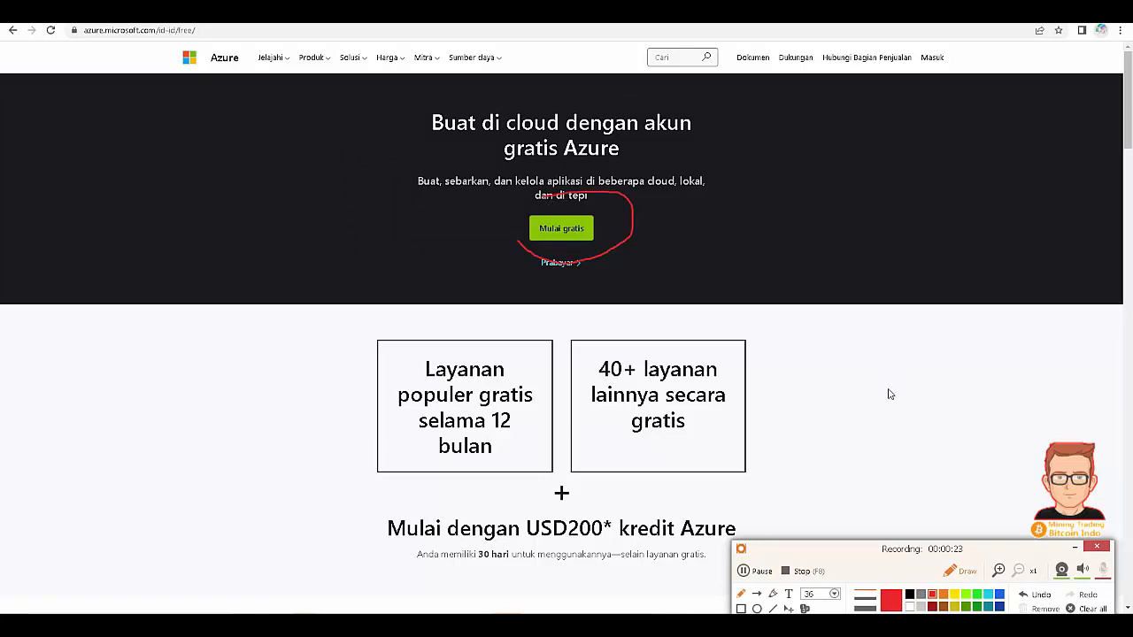
{"action": "left_click", "coordinate": [1088, 609]}
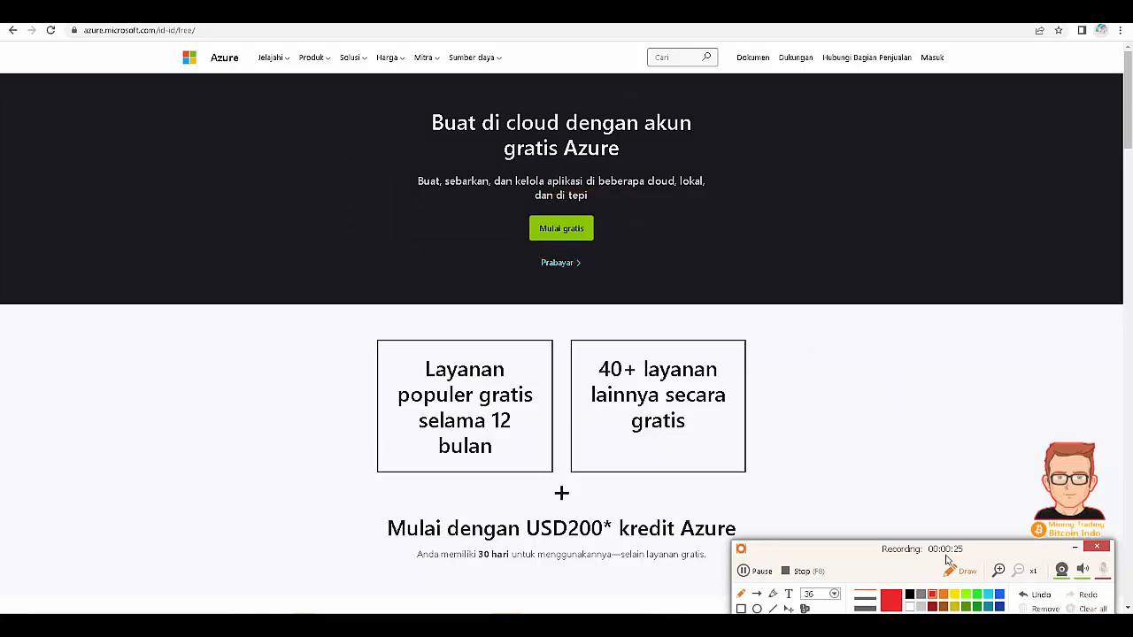
{"action": "left_click", "coordinate": [960, 575]}
{"action": "left_click", "coordinate": [575, 234]}
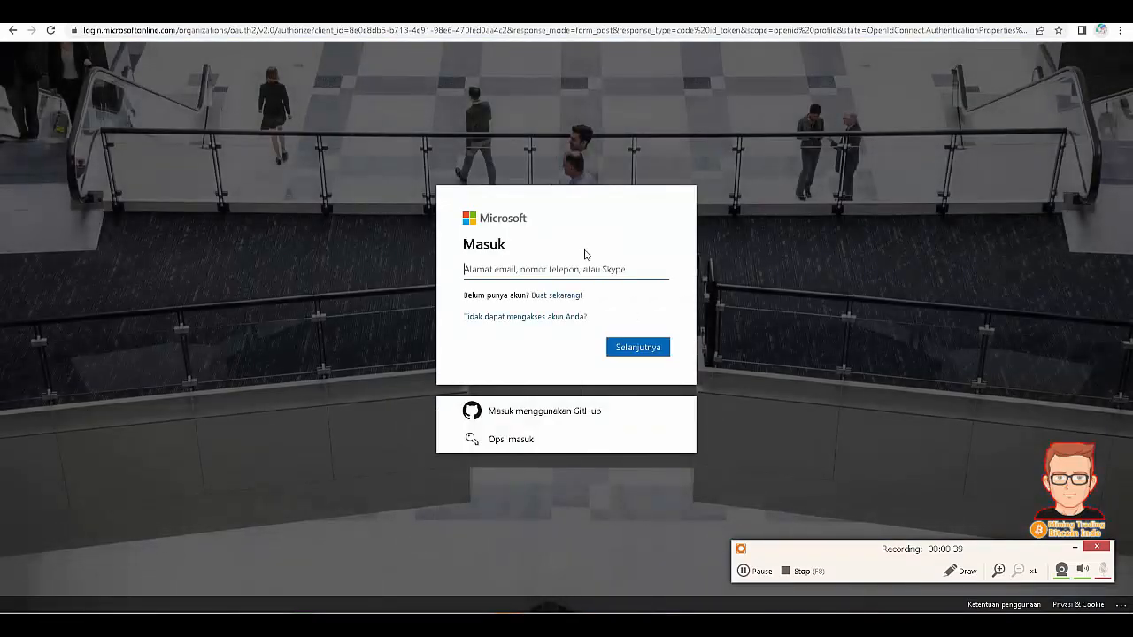
- Try GitHub sign-in, then return and create a new Microsoft account via 'Buat sekarang!'
{"action": "left_click", "coordinate": [544, 412]}
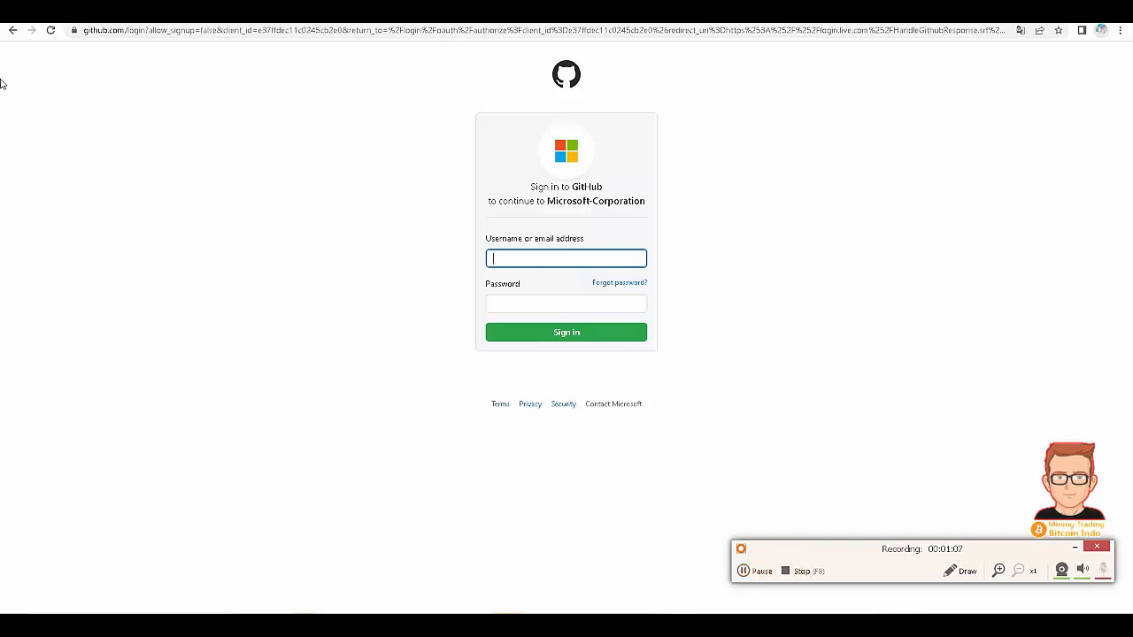
{"action": "left_click", "coordinate": [12, 32]}
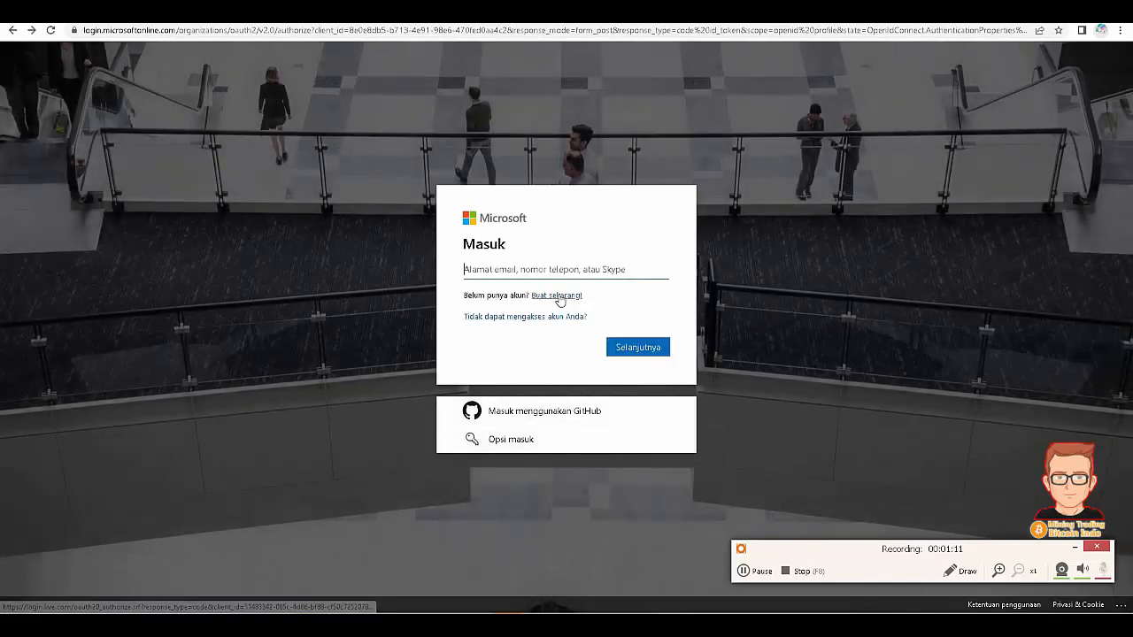
{"action": "left_click", "coordinate": [558, 295]}
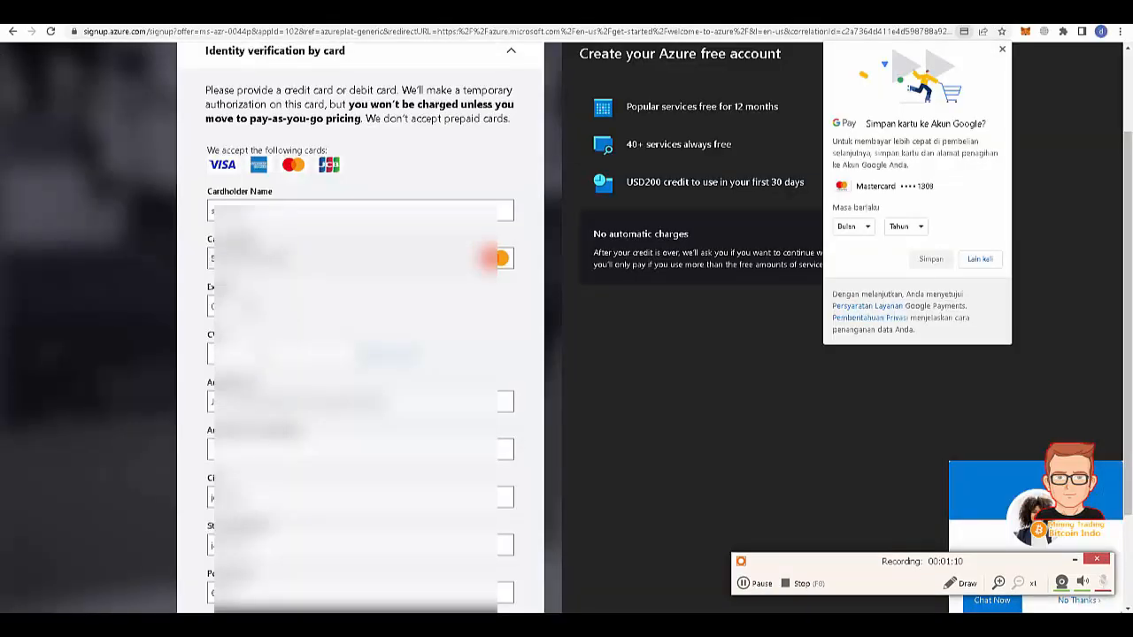
- Enter the card's security code and scroll down to submit the signup form
{"action": "left_click", "coordinate": [217, 353]}
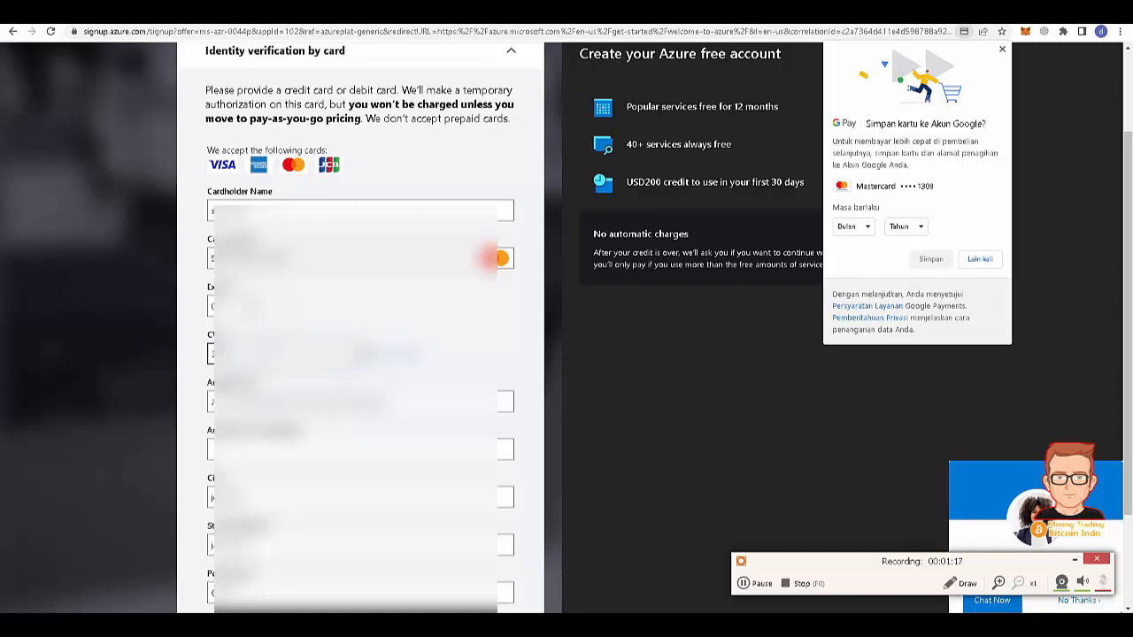
{"action": "scroll", "coordinate": [361, 354], "scroll_direction": "down", "scroll_amount": 2}
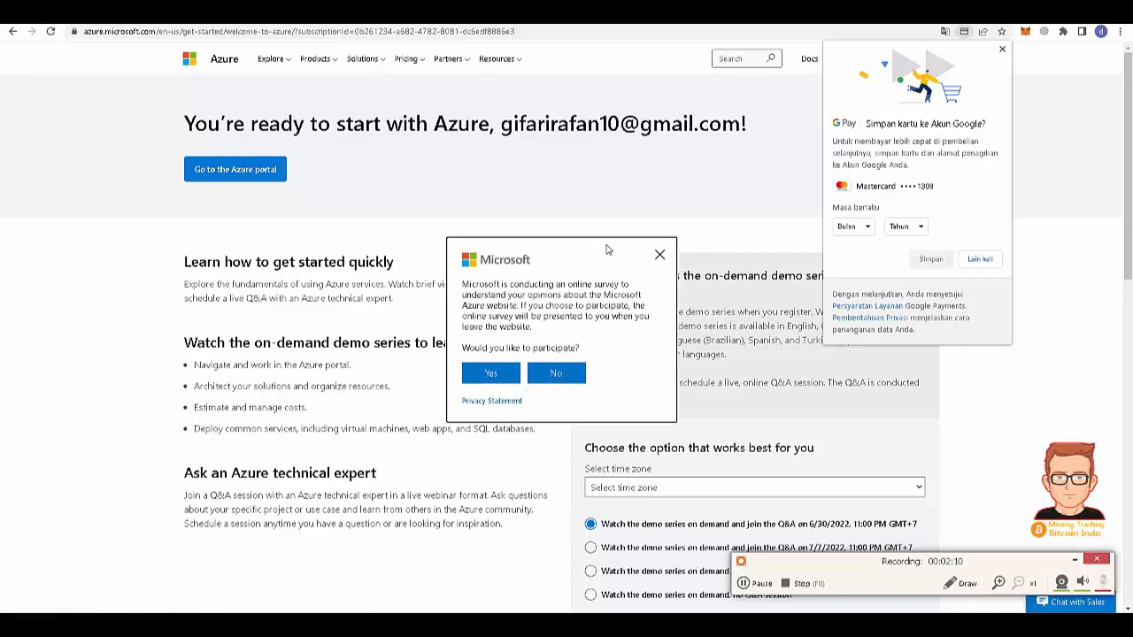
- Accept the site survey, close its window, and go to the Azure portal
{"action": "left_click", "coordinate": [489, 373]}
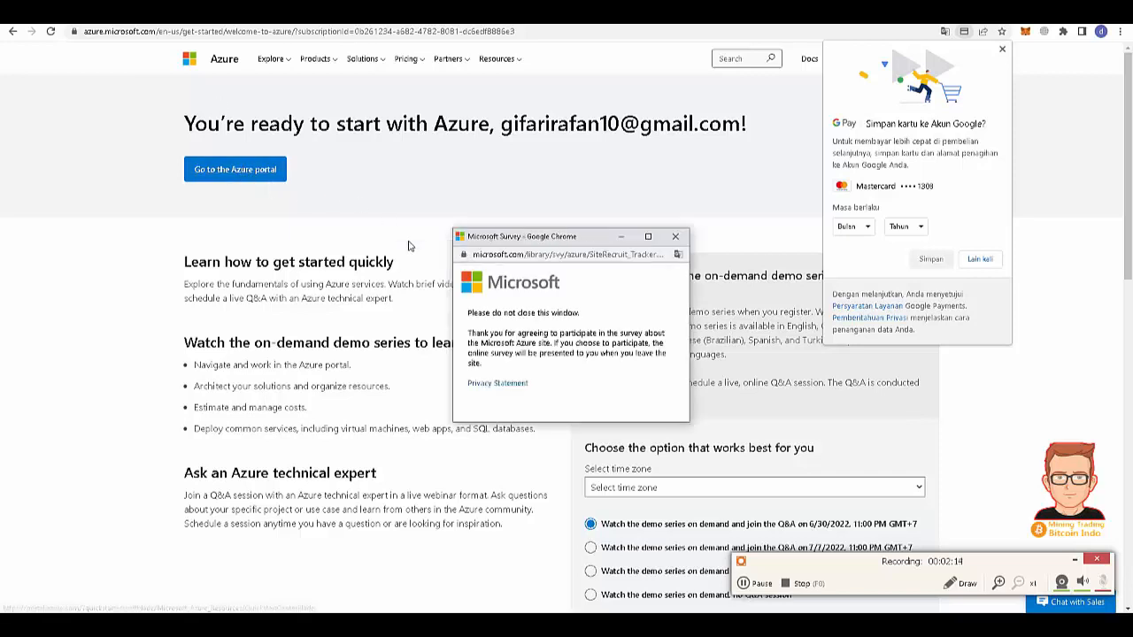
{"action": "left_click", "coordinate": [675, 236]}
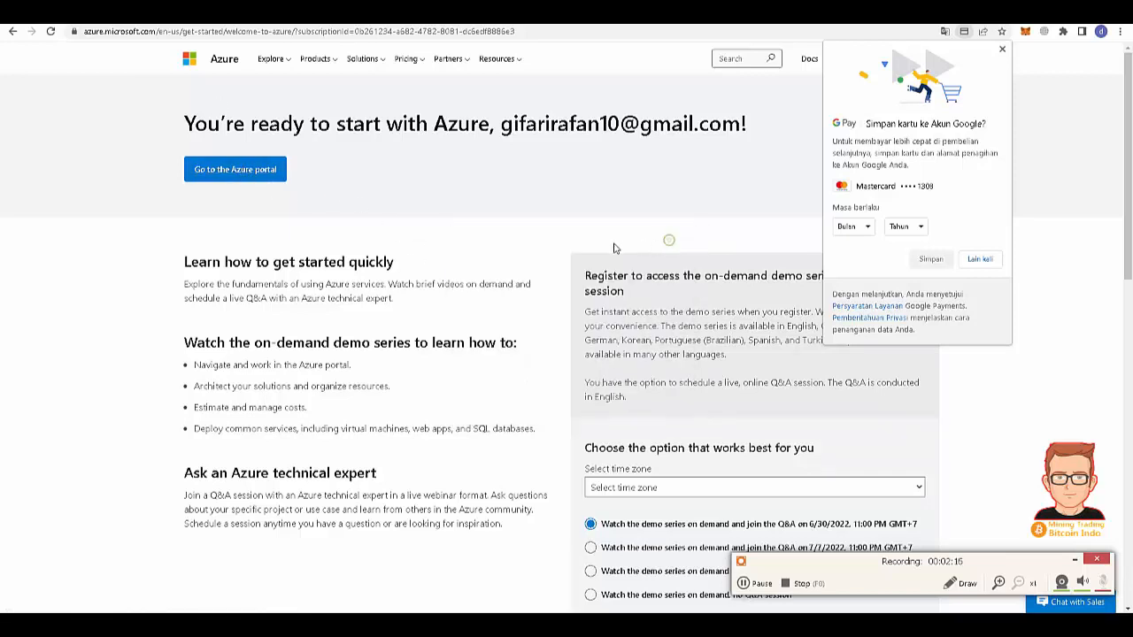
{"action": "left_click", "coordinate": [257, 180]}
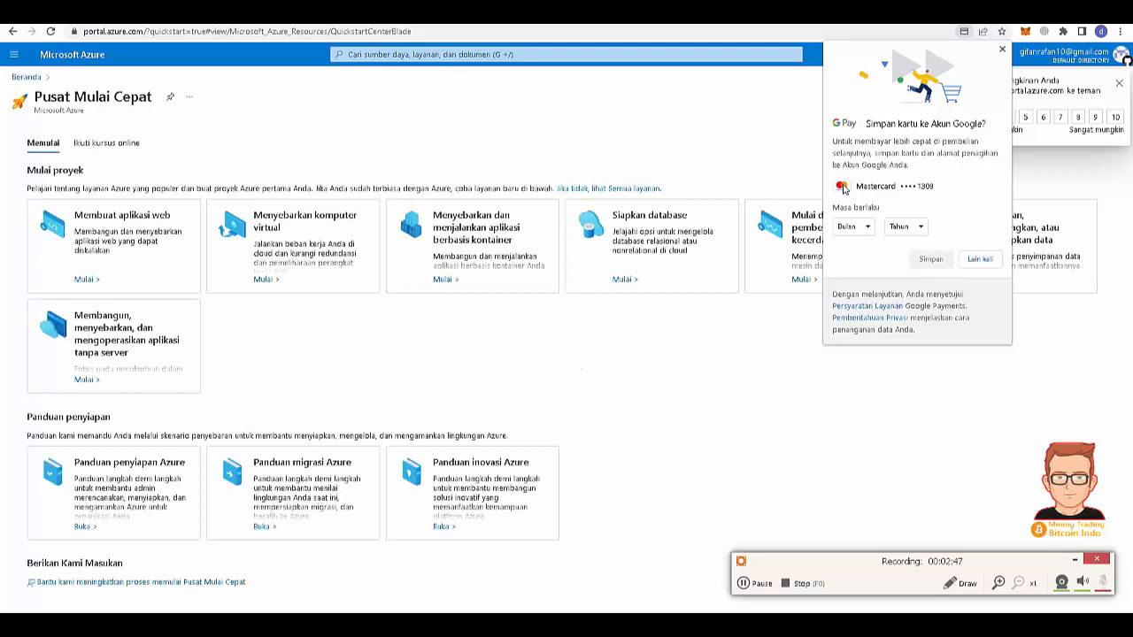
- Dismiss the Google card-saving offer and rate the feedback survey 7 before closing it
{"action": "left_click", "coordinate": [1003, 50]}
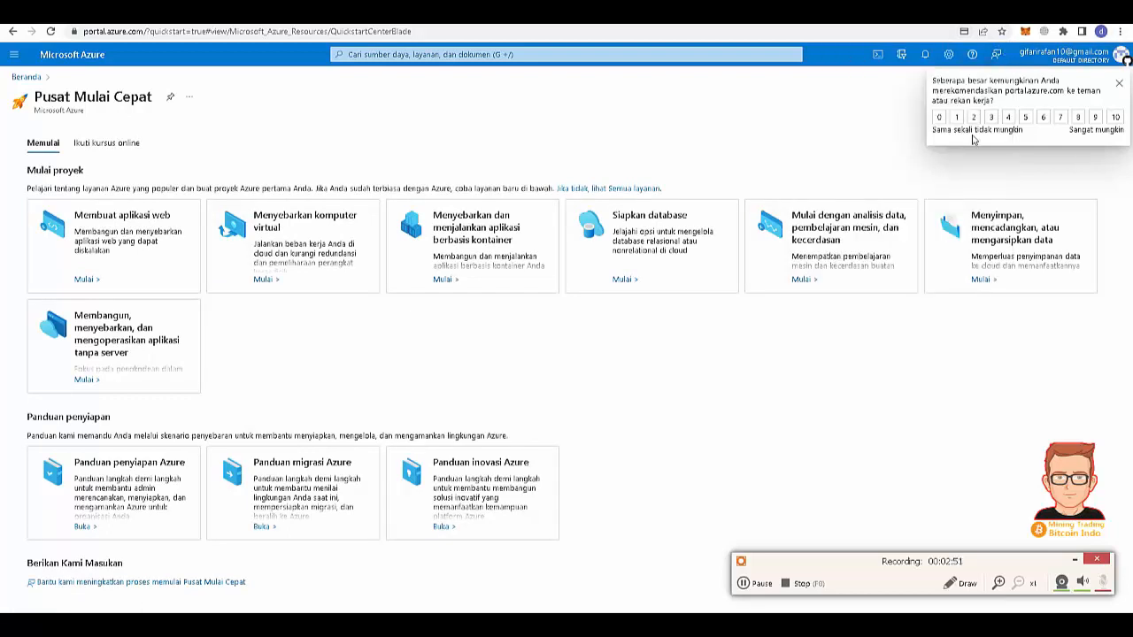
{"action": "left_click", "coordinate": [1060, 118]}
{"action": "left_click", "coordinate": [1121, 85]}
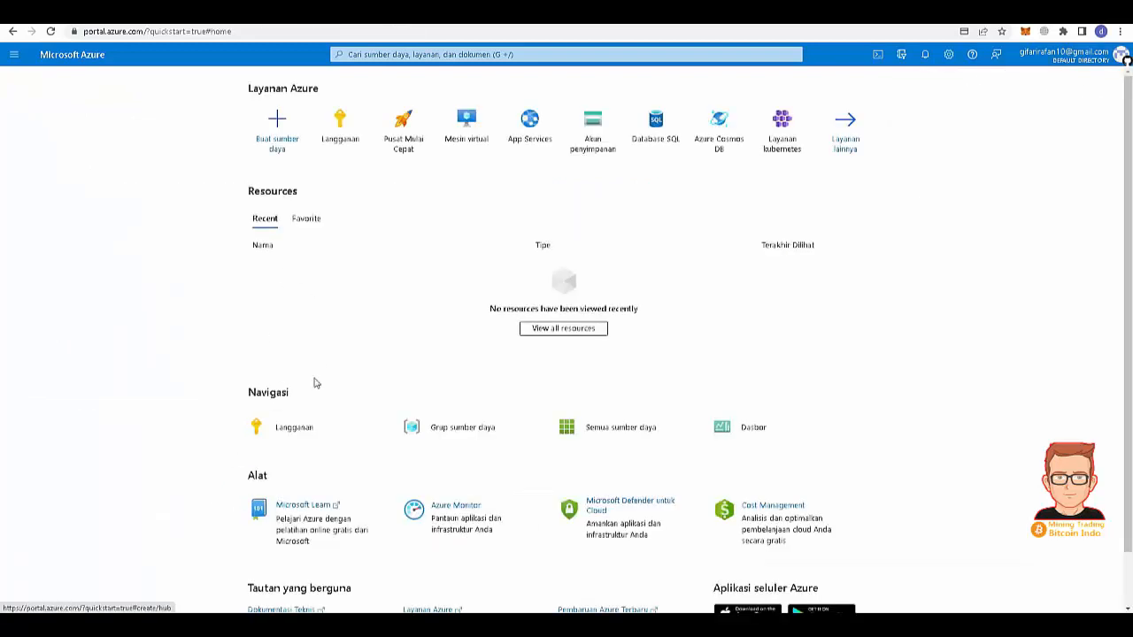
- Check the subscriptions list, then return to Beranda and open 'Buat sumber daya'
{"action": "left_click", "coordinate": [283, 429]}
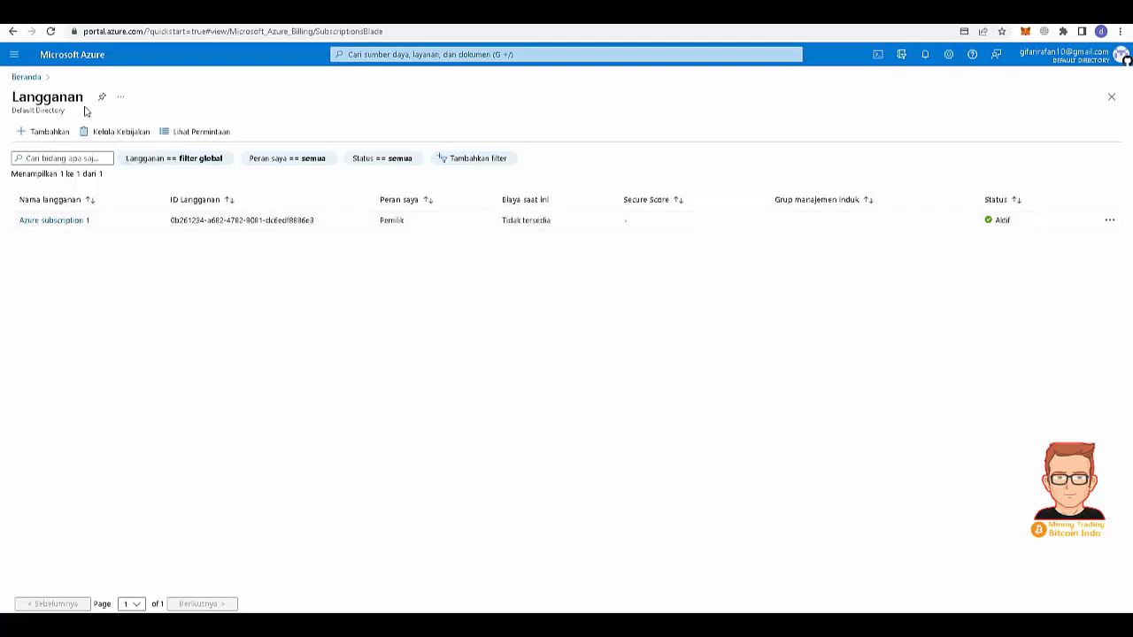
{"action": "left_click", "coordinate": [13, 54]}
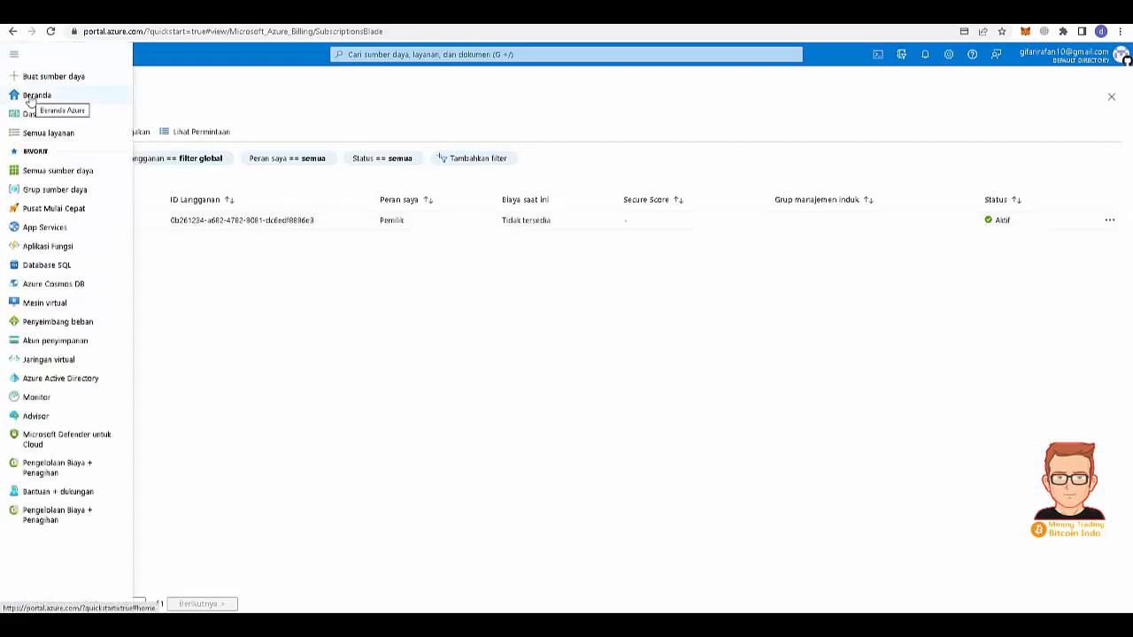
{"action": "left_click", "coordinate": [29, 98]}
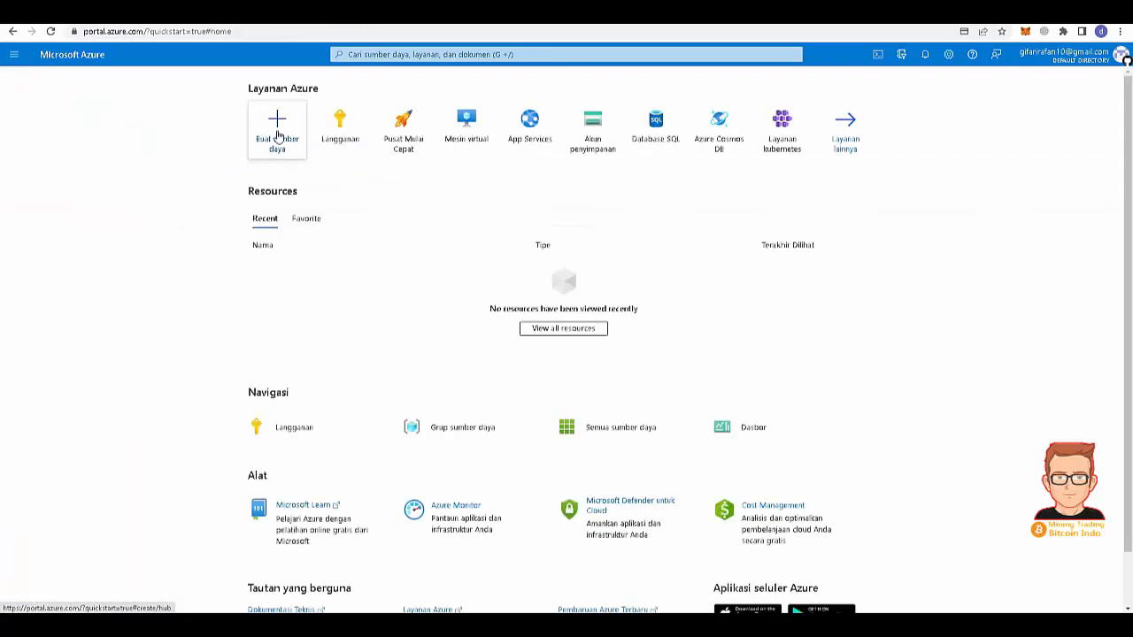
{"action": "left_click", "coordinate": [280, 134]}
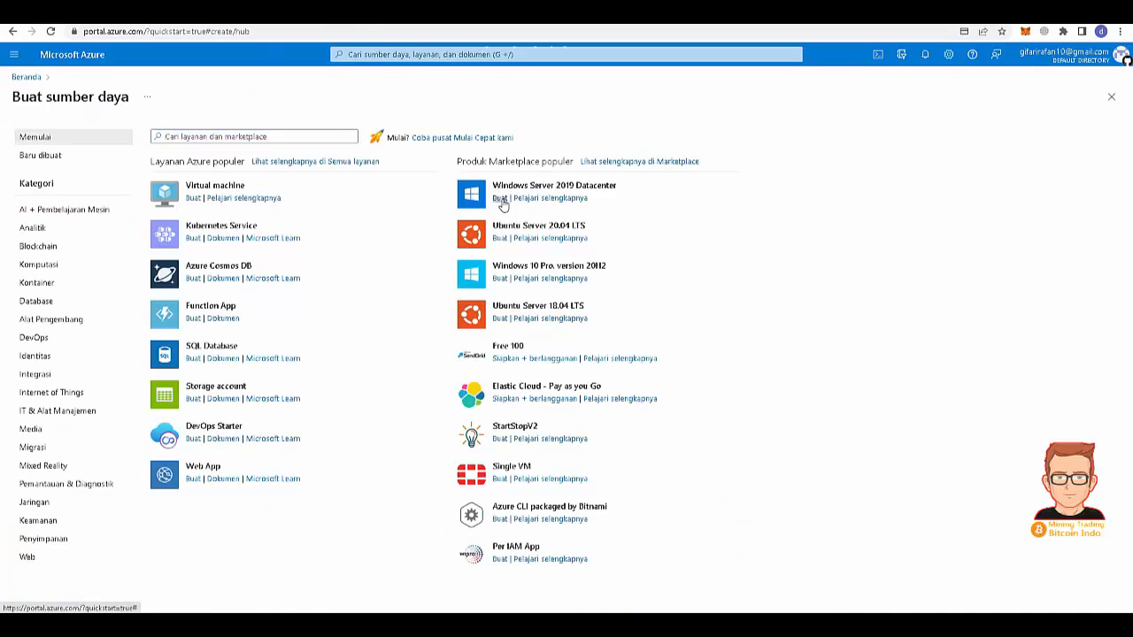
- Start a Windows Server 2019 Datacenter VM and name it 'rmanbrun'
{"action": "left_click", "coordinate": [501, 202]}
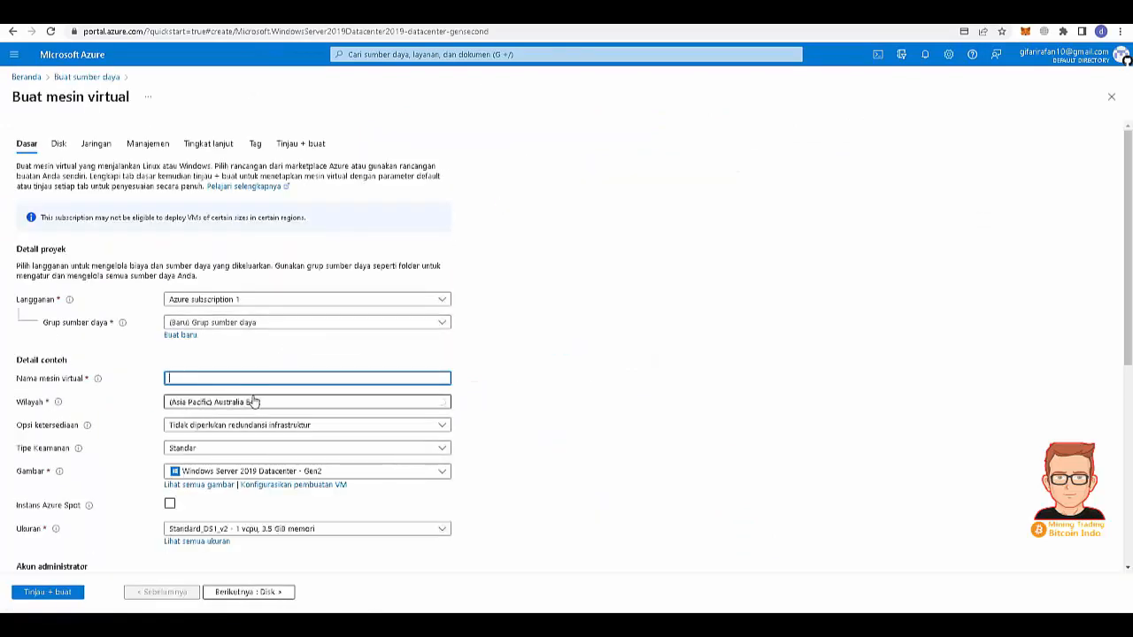
{"action": "scroll", "coordinate": [254, 401], "scroll_direction": "down", "scroll_amount": 1}
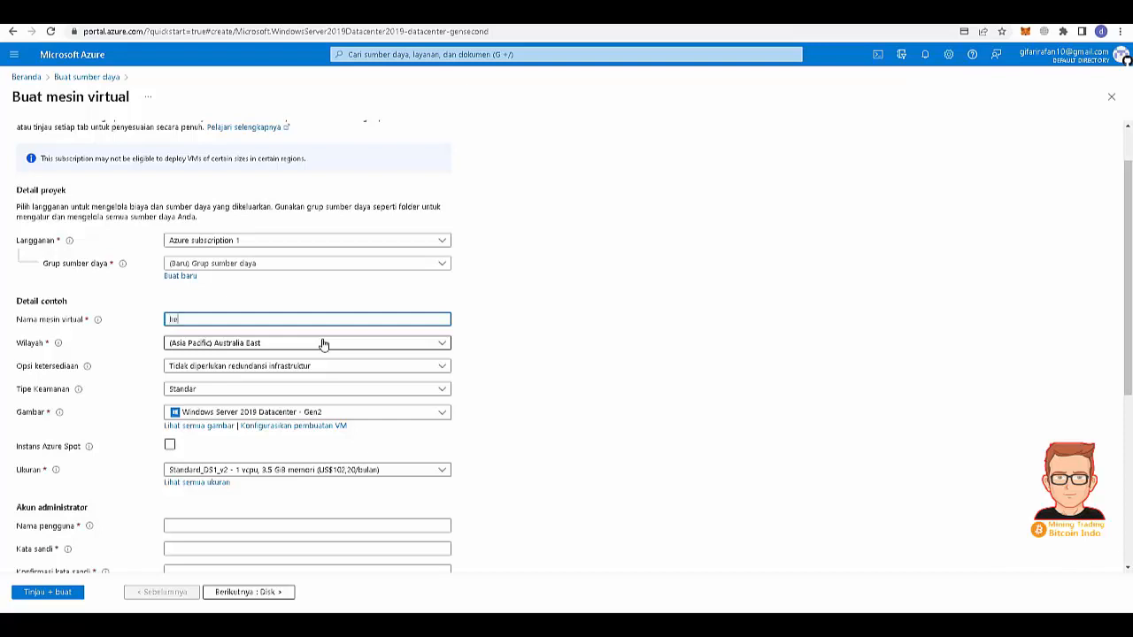
{"action": "type", "text": "rmanbru"}
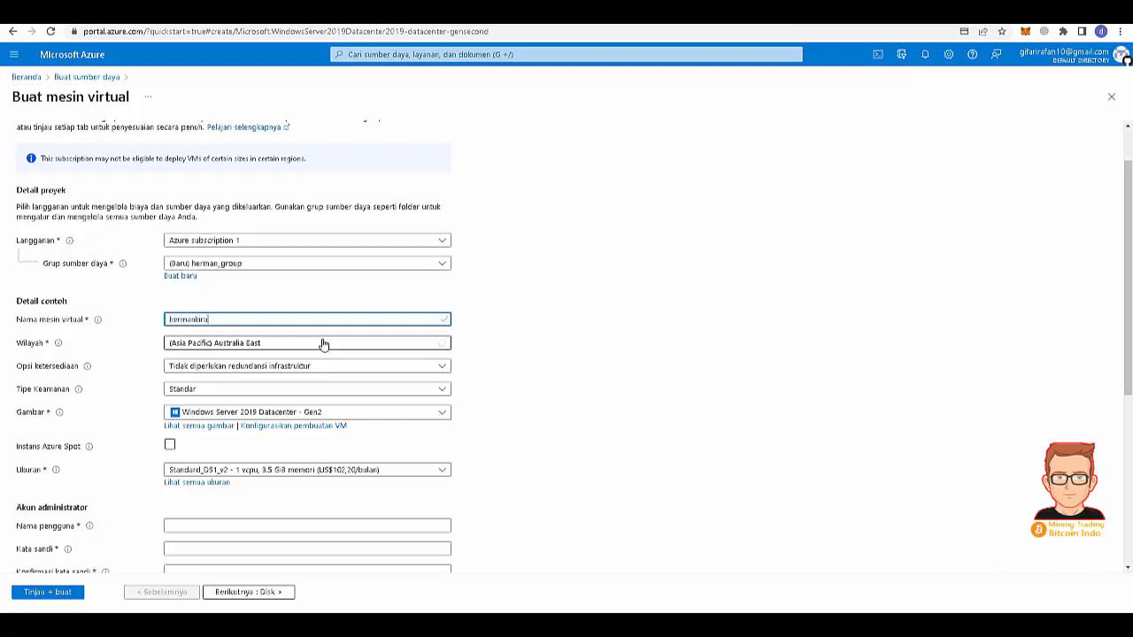
{"action": "type", "text": "n"}
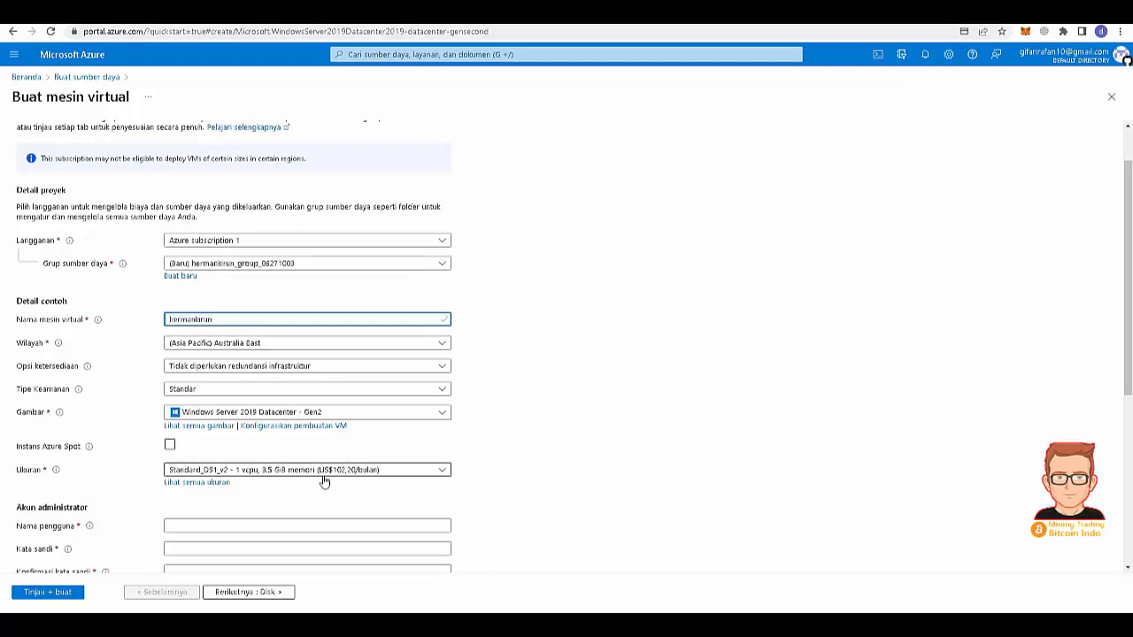
{"action": "scroll", "coordinate": [276, 424], "scroll_direction": "down", "scroll_amount": 1}
{"action": "scroll", "coordinate": [333, 379], "scroll_direction": "down", "scroll_amount": 2}
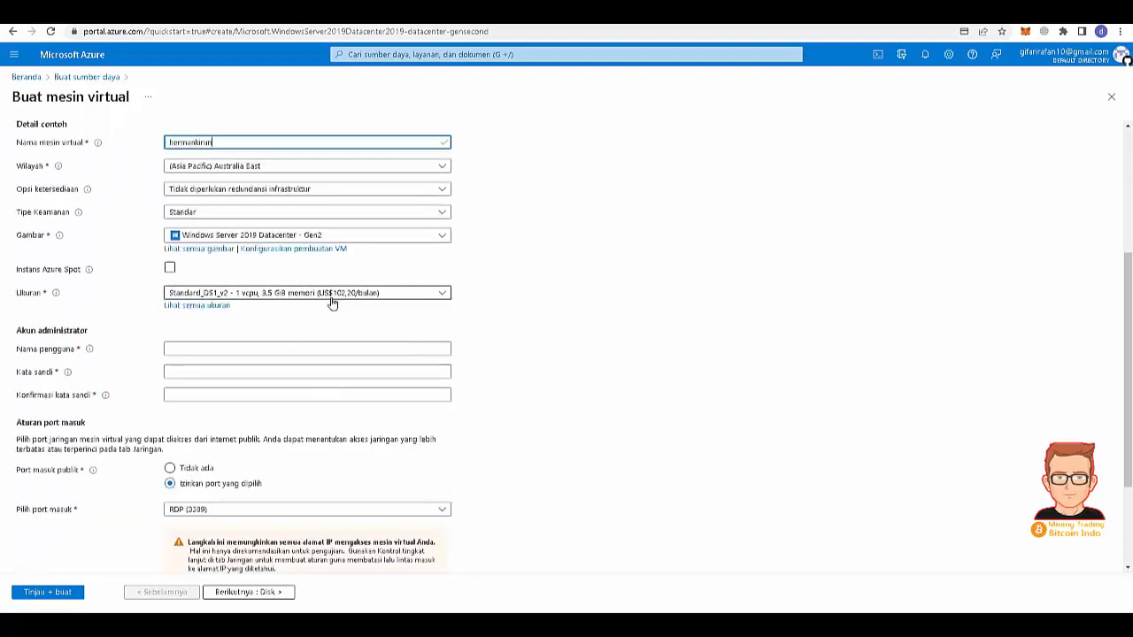
- Pick Standard_DS2_v2 (2 vCPUs, 7 GiB) from the full VM size list
{"action": "left_click", "coordinate": [410, 296]}
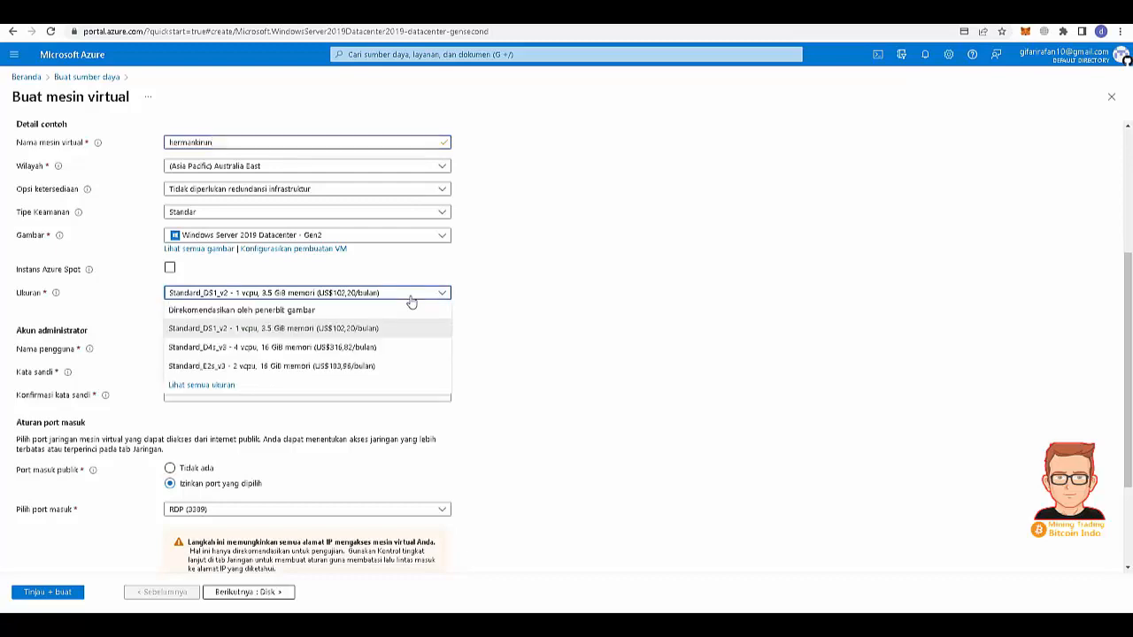
{"action": "left_click", "coordinate": [255, 388]}
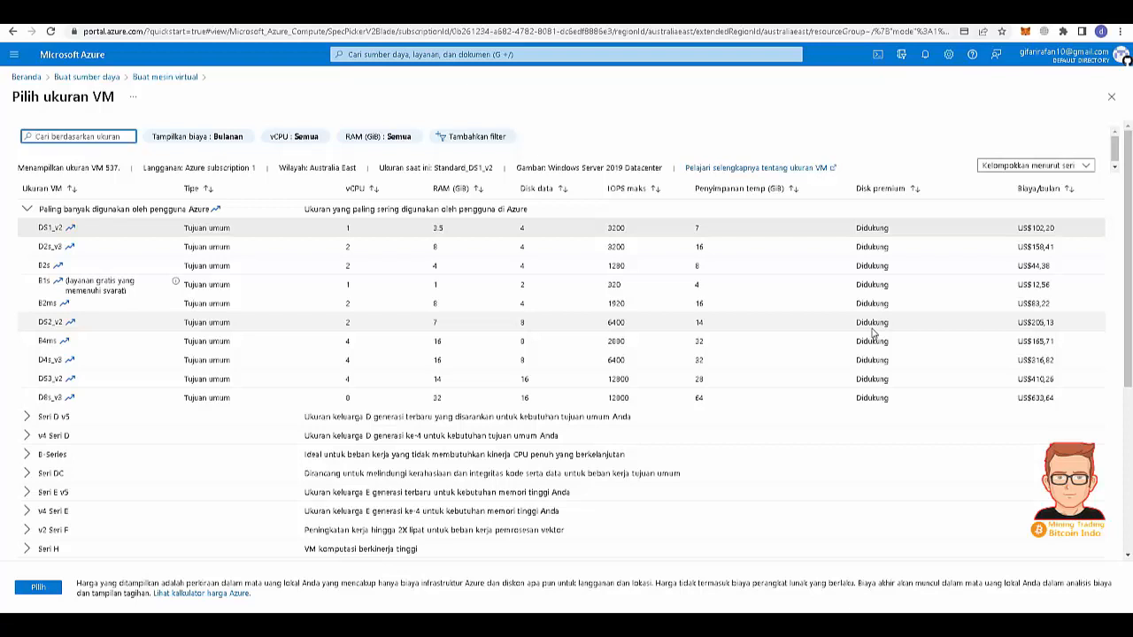
{"action": "left_click", "coordinate": [872, 324]}
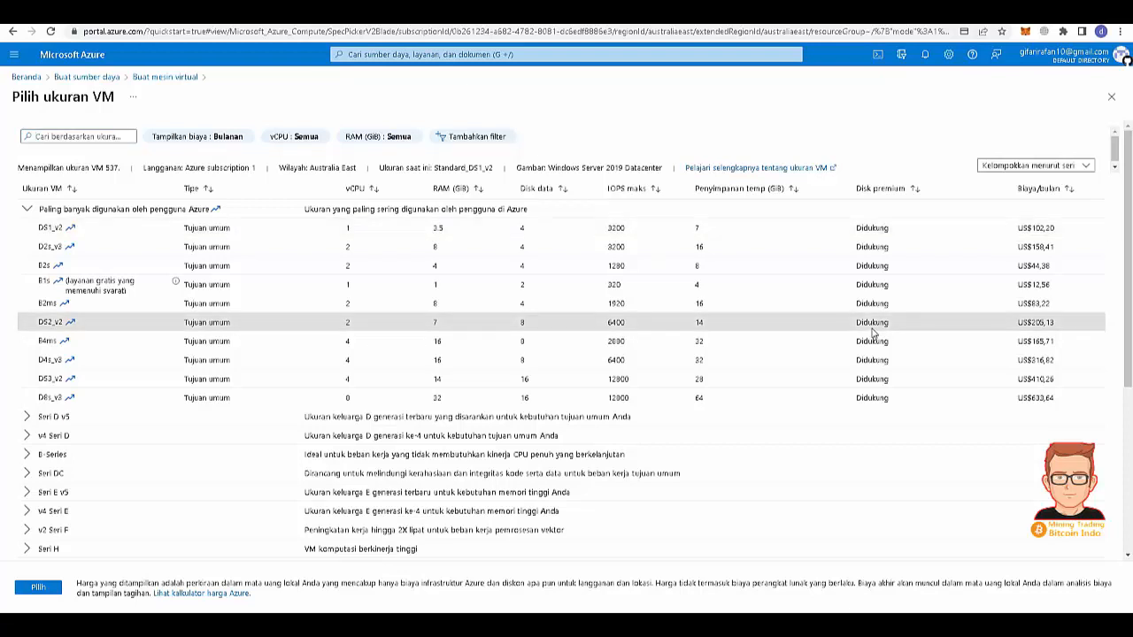
{"action": "double_click", "coordinate": [49, 324]}
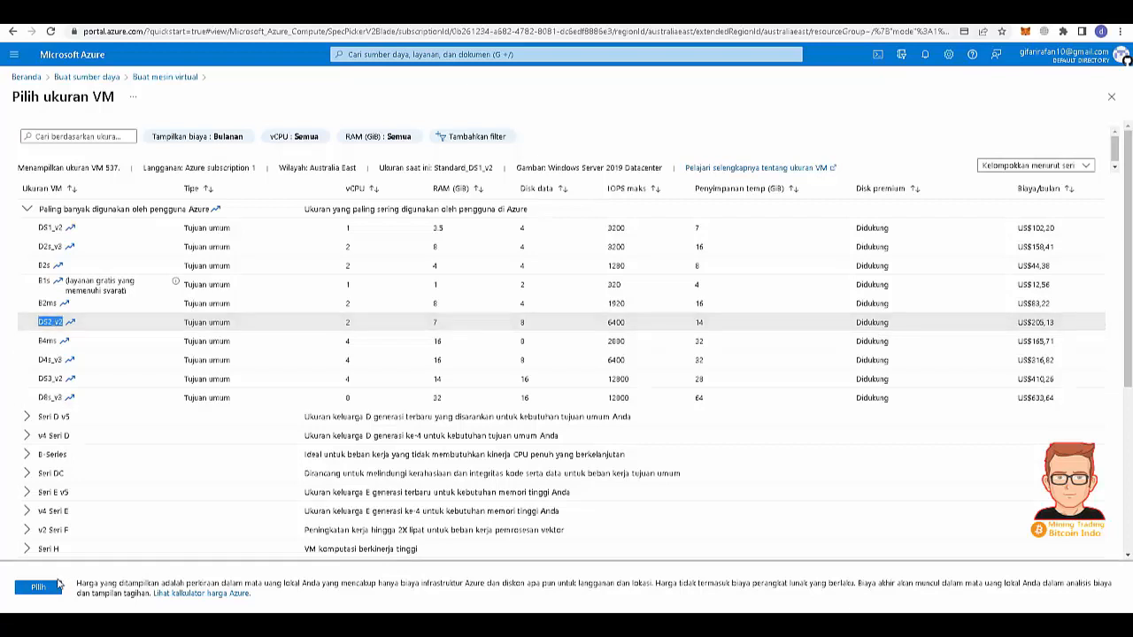
{"action": "left_click", "coordinate": [57, 584]}
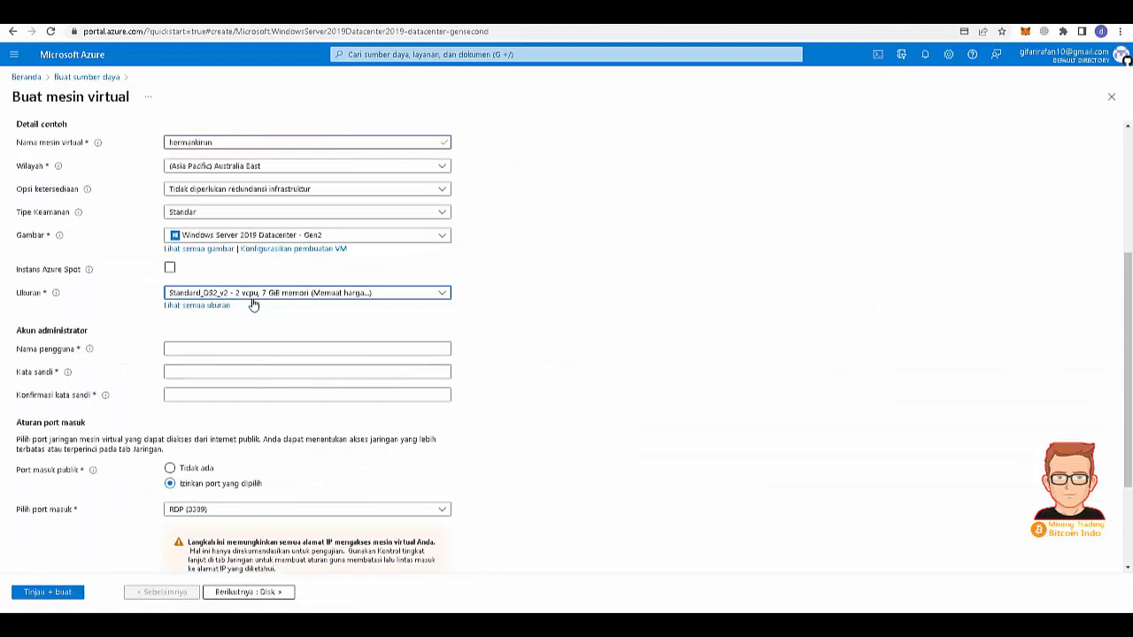
- Fill in the administrator username and password, then advance to the Disk settings
{"action": "left_click", "coordinate": [199, 348]}
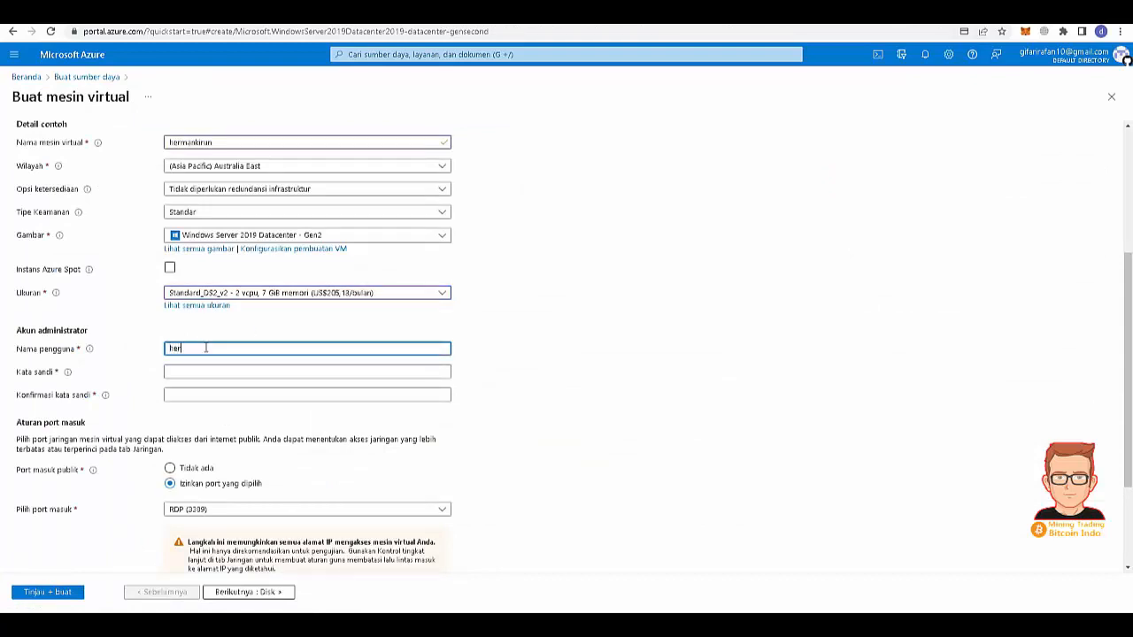
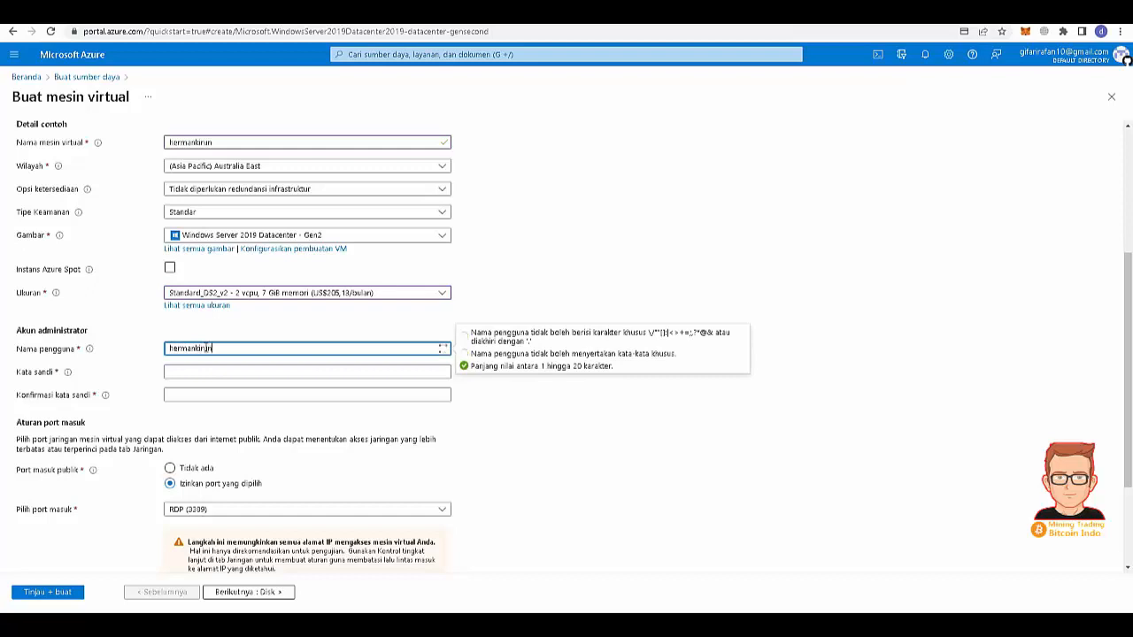
{"action": "mouse_move", "coordinate": [536, 625]}
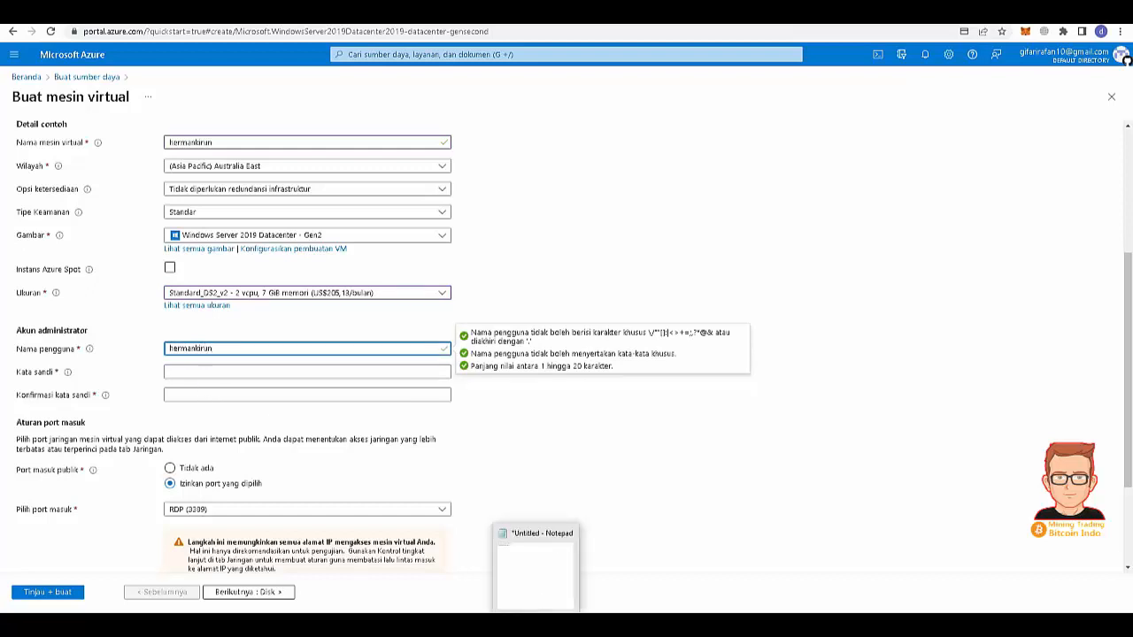
{"action": "left_click", "coordinate": [227, 373]}
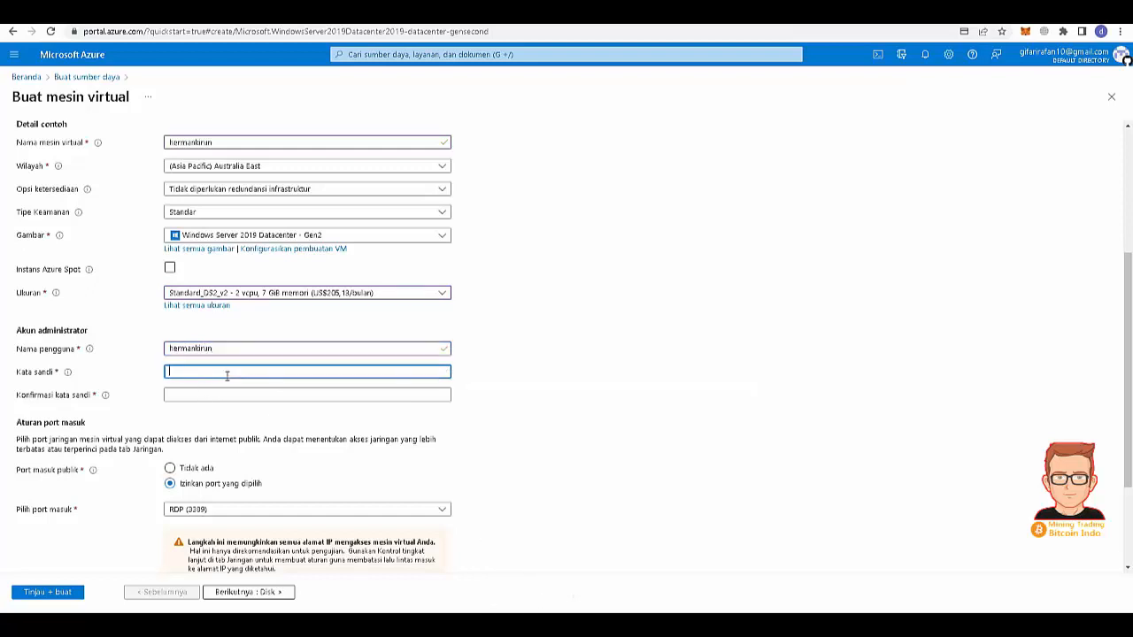
{"action": "key", "text": "ctrl+v"}
{"action": "key", "text": "ctrl+a"}
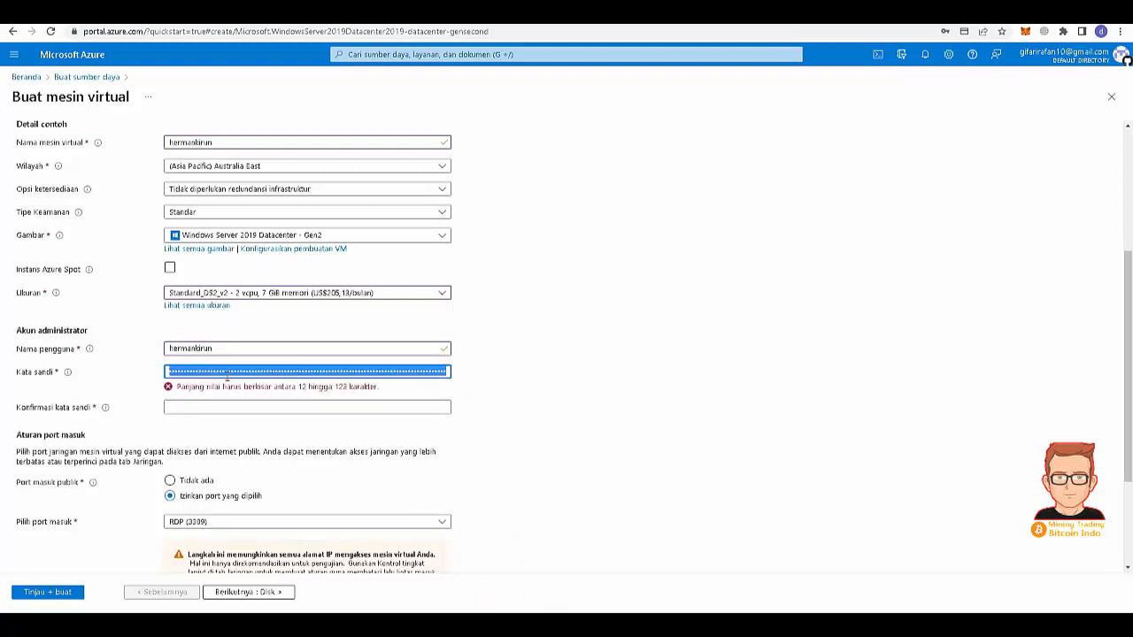
{"action": "key", "text": "BackSpace"}
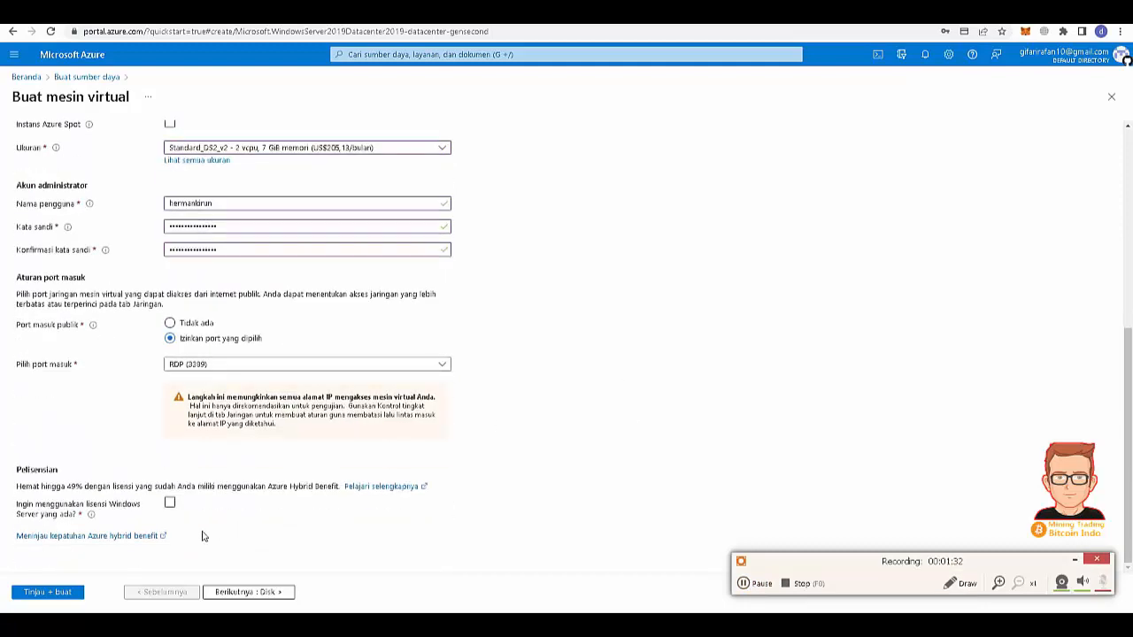
{"action": "left_click", "coordinate": [265, 593]}
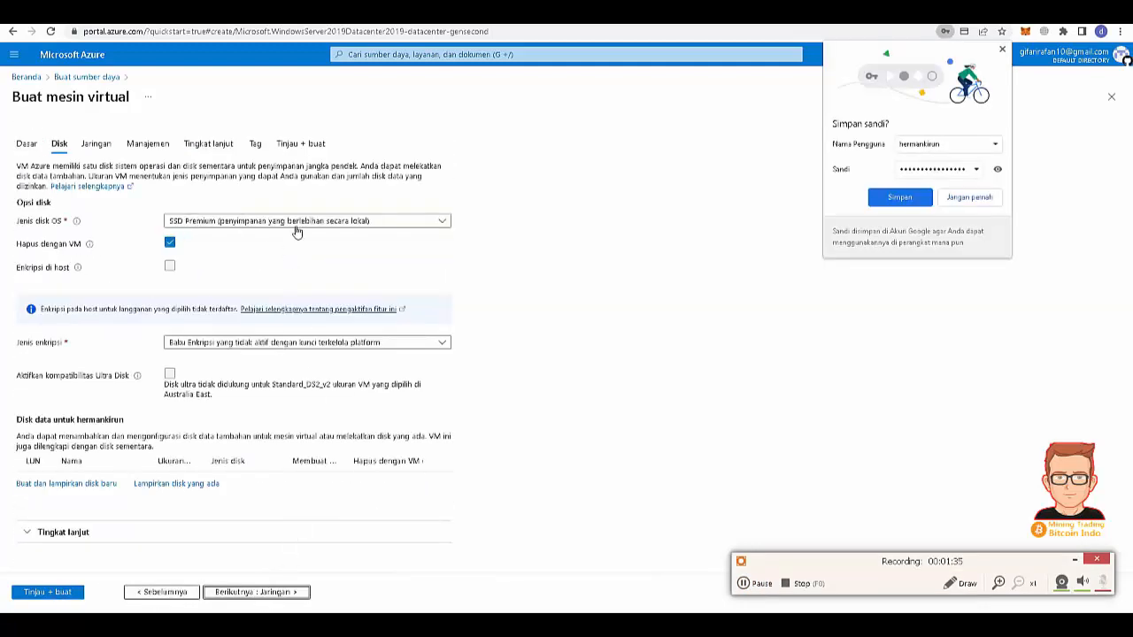
- Keep Premium SSD as the OS disk type and continue to networking
{"action": "left_click", "coordinate": [297, 226]}
{"action": "left_click", "coordinate": [298, 226]}
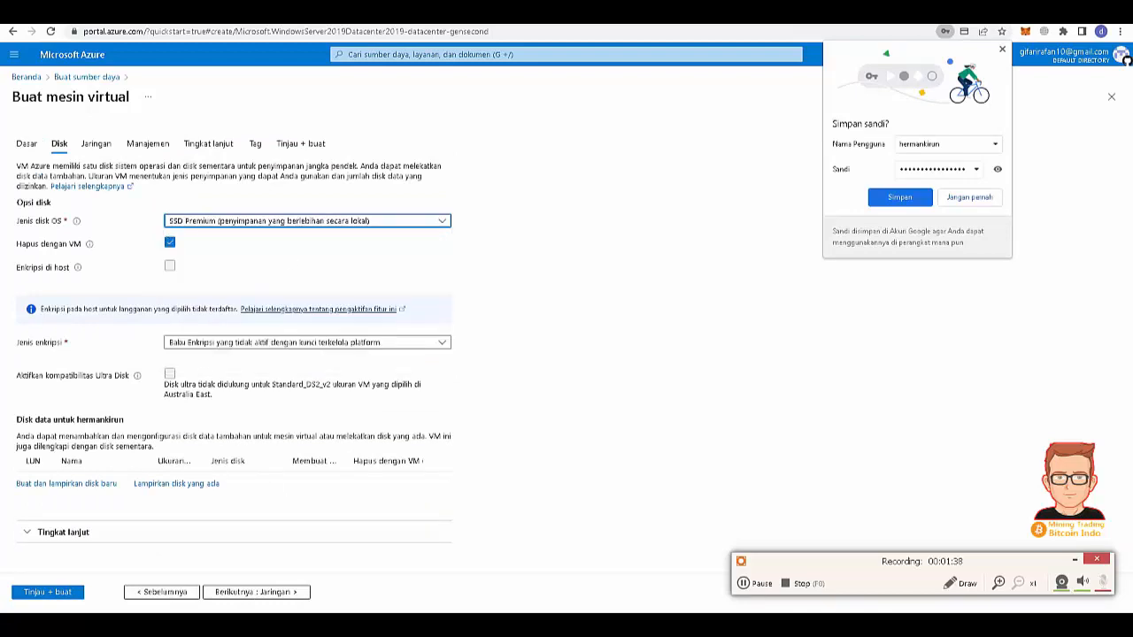
{"action": "left_click", "coordinate": [268, 596]}
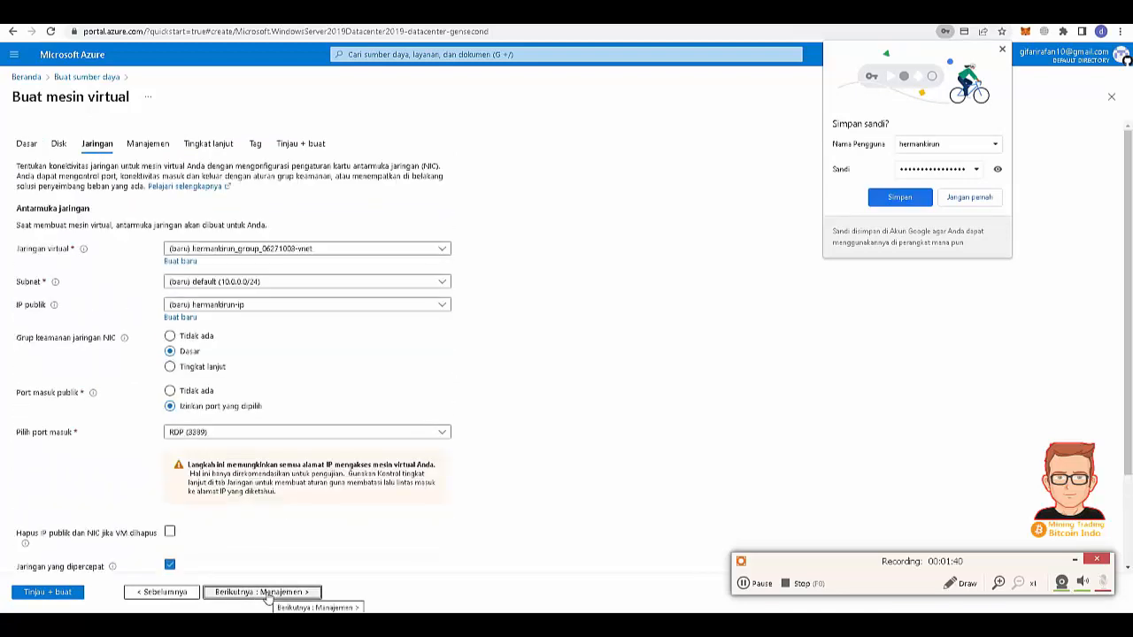
- Step through Management, Advanced and Tags with defaults to reach Tinjau + buat
{"action": "left_click", "coordinate": [268, 592]}
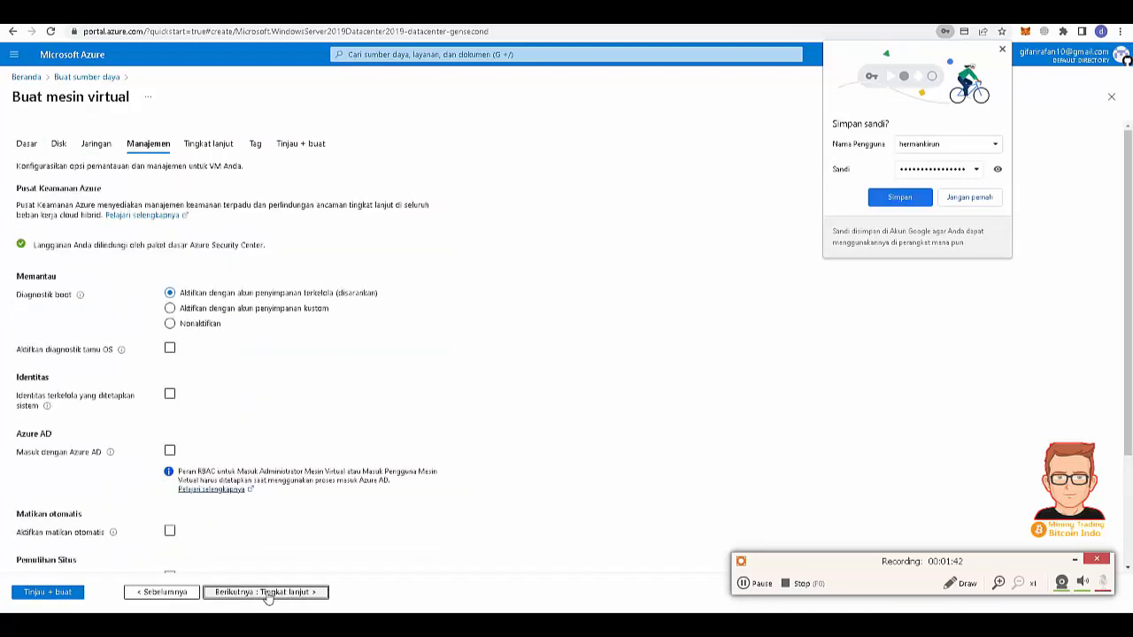
{"action": "left_click", "coordinate": [268, 593]}
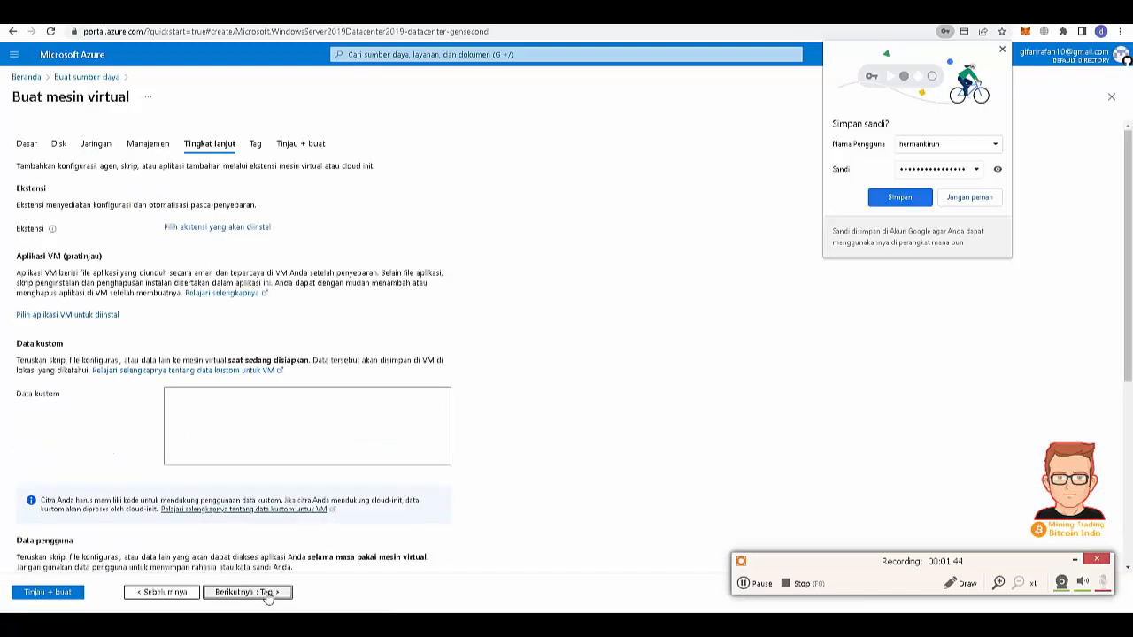
{"action": "scroll", "coordinate": [334, 333], "scroll_direction": "down", "scroll_amount": 5}
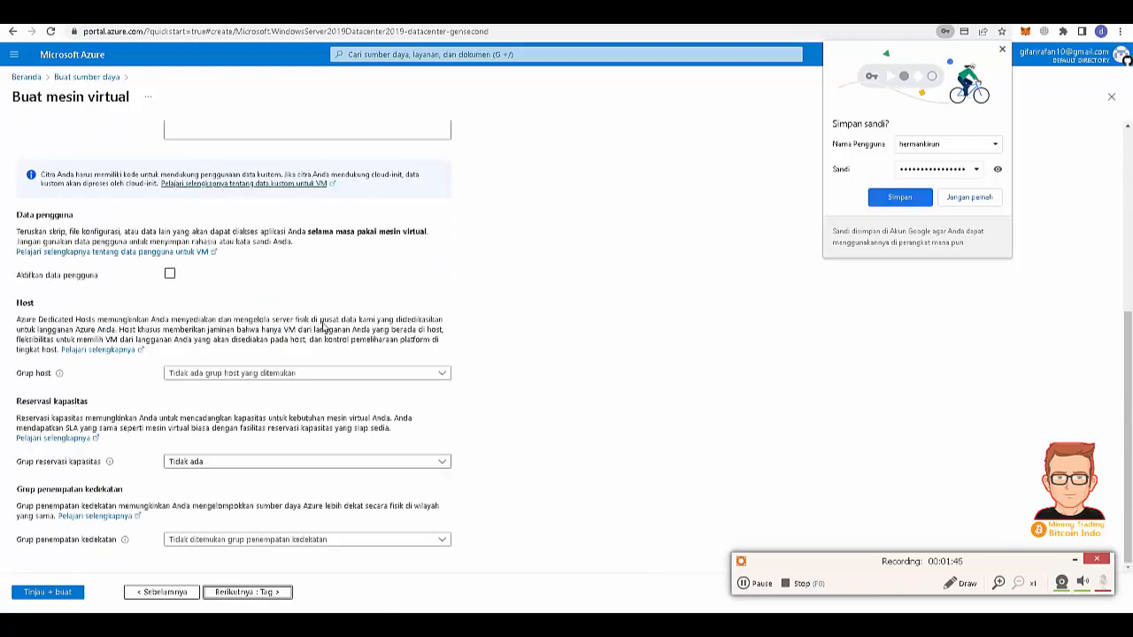
{"action": "scroll", "coordinate": [324, 327], "scroll_direction": "up", "scroll_amount": 5}
{"action": "left_click", "coordinate": [263, 592]}
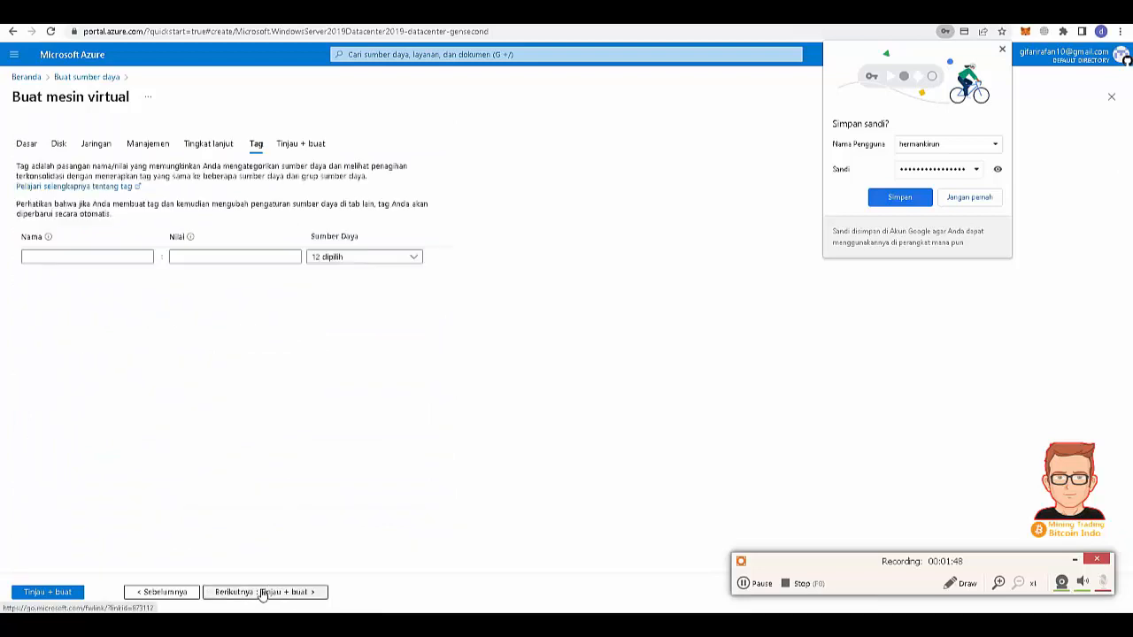
{"action": "left_click", "coordinate": [262, 592]}
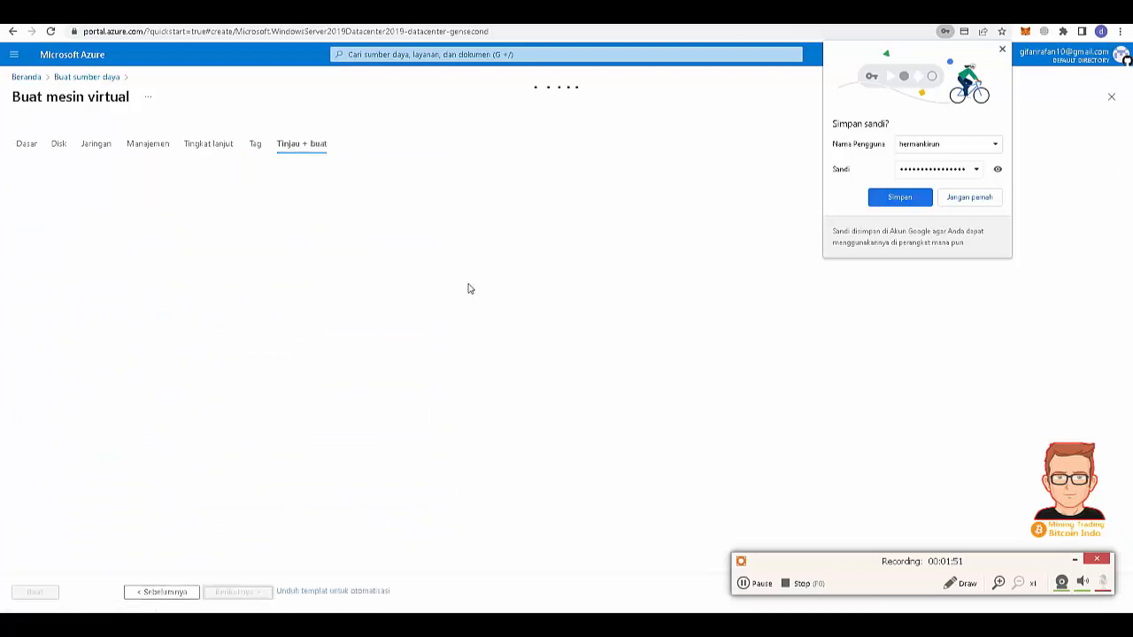
- Decline saving the password and review the validated DS2 v2 summary at 0,2810 USD/hr
{"action": "left_click", "coordinate": [944, 204]}
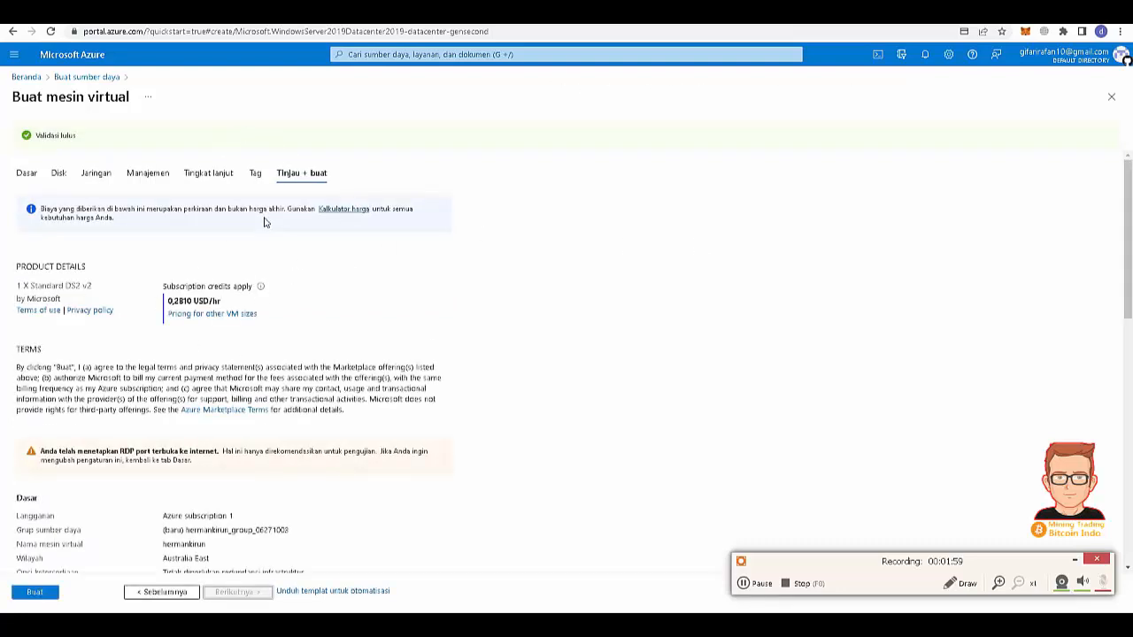
{"action": "scroll", "coordinate": [285, 283], "scroll_direction": "down", "scroll_amount": 2}
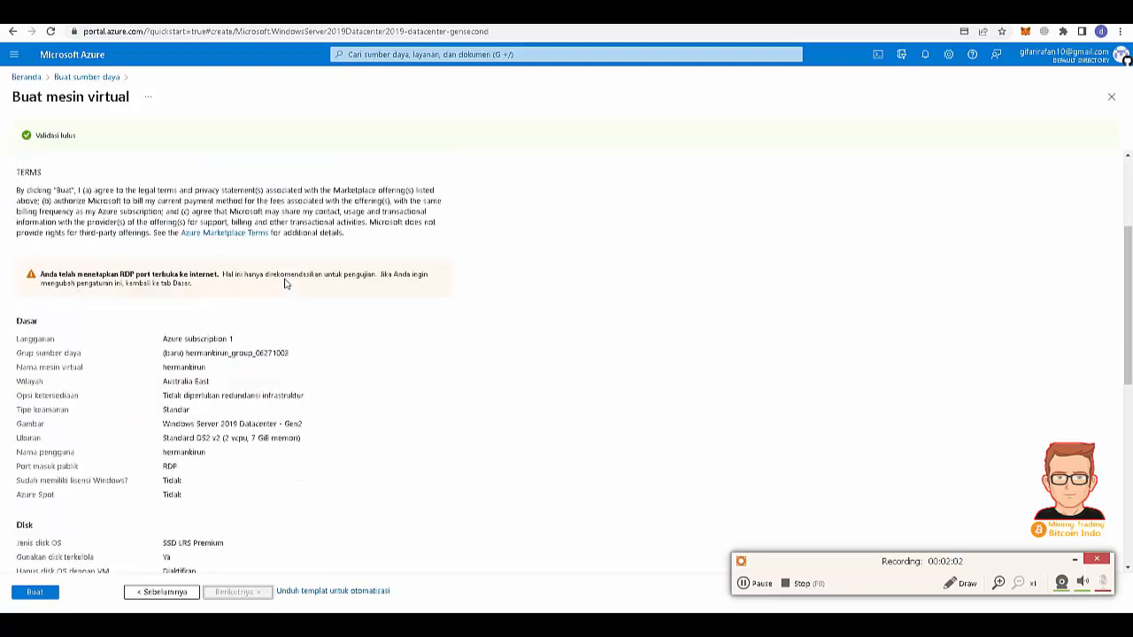
{"action": "scroll", "coordinate": [285, 283], "scroll_direction": "down", "scroll_amount": 2}
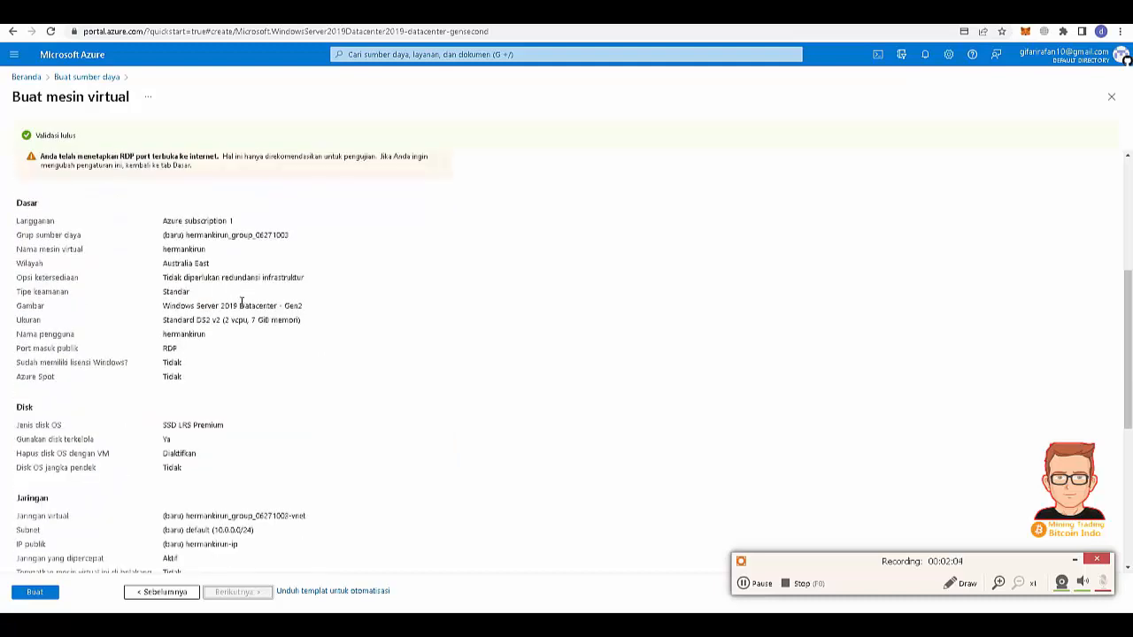
{"action": "scroll", "coordinate": [253, 345], "scroll_direction": "down", "scroll_amount": 3}
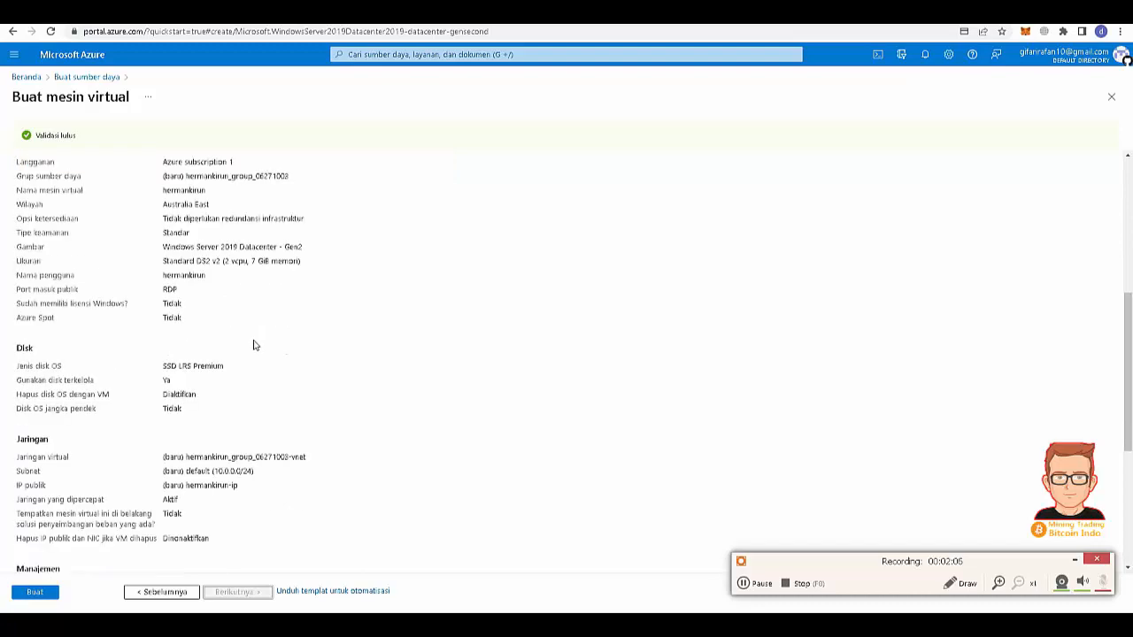
{"action": "scroll", "coordinate": [255, 338], "scroll_direction": "down", "scroll_amount": 3}
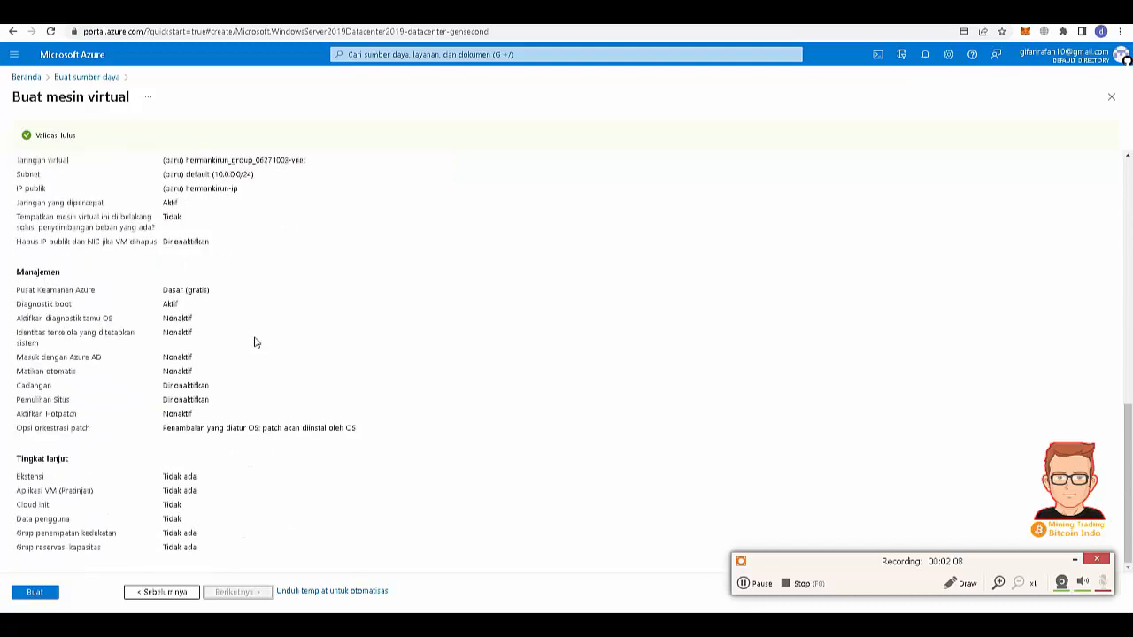
{"action": "scroll", "coordinate": [254, 339], "scroll_direction": "up", "scroll_amount": 6}
{"action": "scroll", "coordinate": [255, 332], "scroll_direction": "up", "scroll_amount": 4}
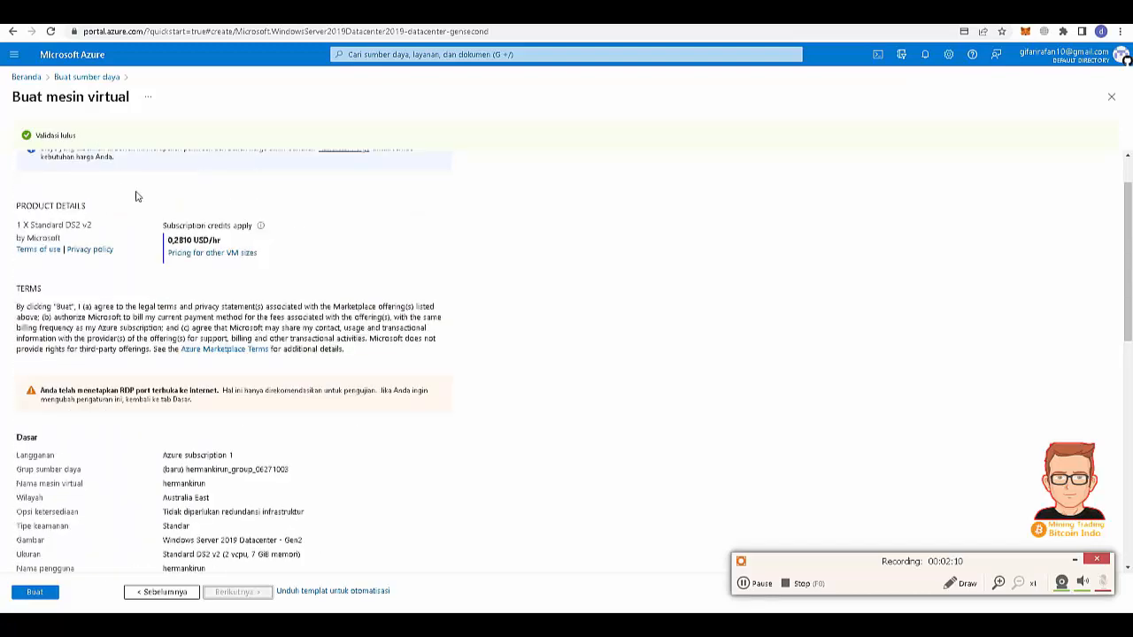
{"action": "scroll", "coordinate": [136, 195], "scroll_direction": "up", "scroll_amount": 1}
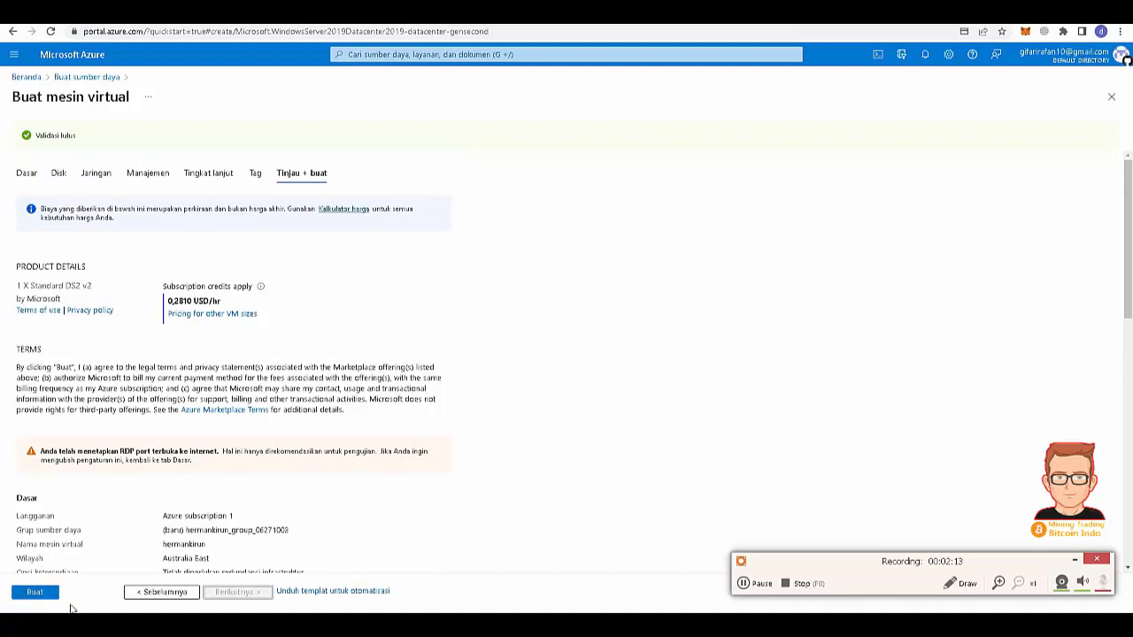
- Go back to the Basics page and change the VM size to Standard_D4s_v3
{"action": "left_click", "coordinate": [22, 172]}
{"action": "scroll", "coordinate": [257, 443], "scroll_direction": "down", "scroll_amount": 2}
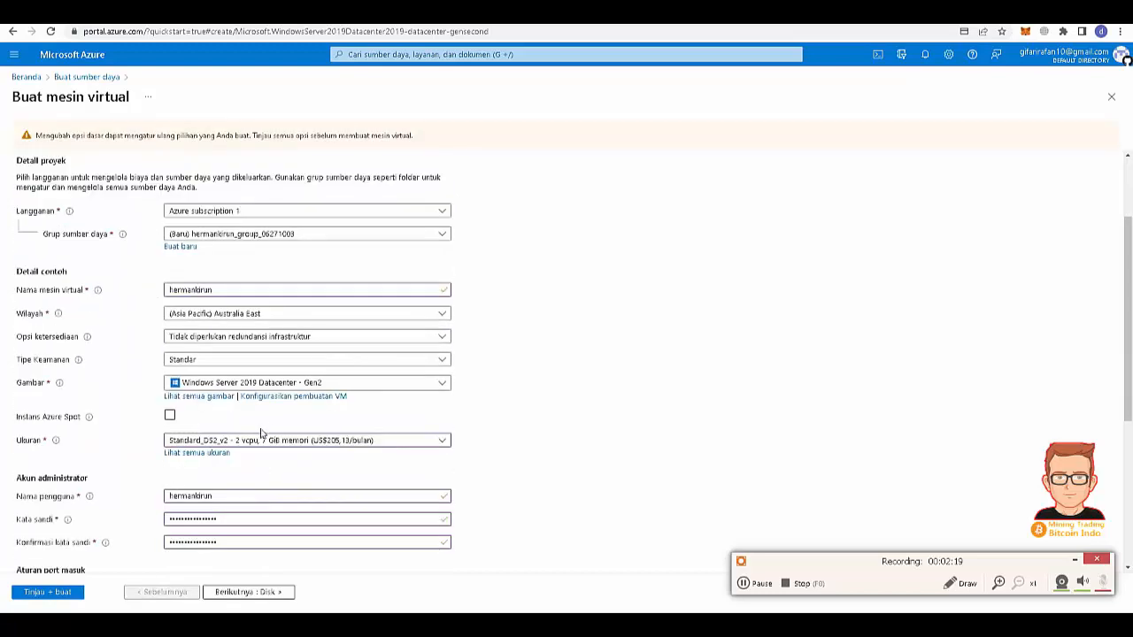
{"action": "left_click", "coordinate": [268, 443]}
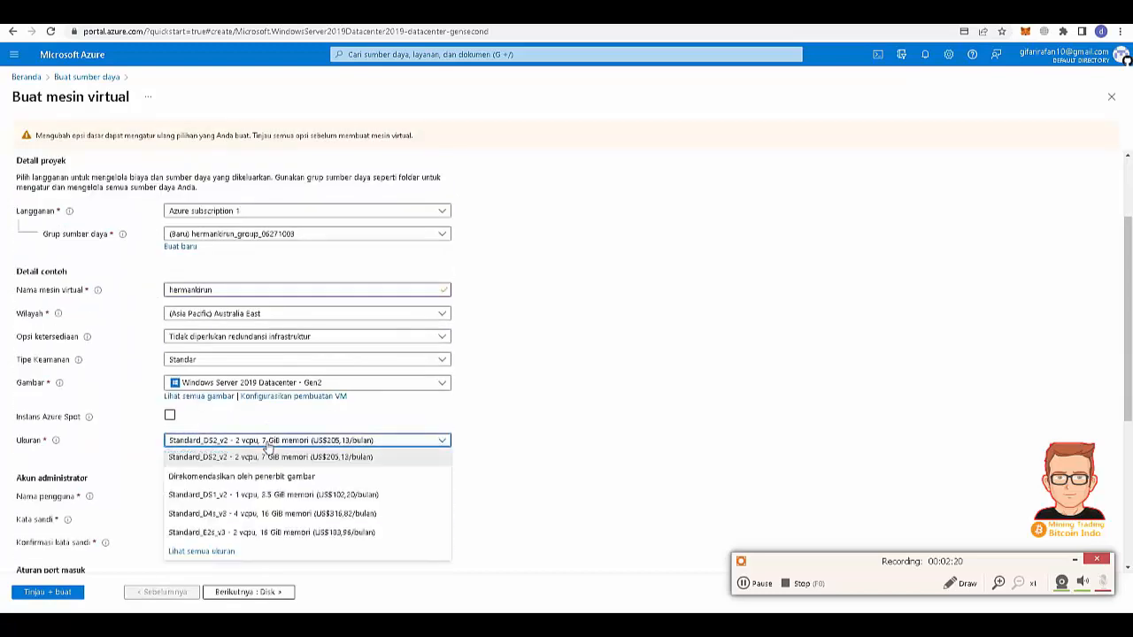
{"action": "left_click", "coordinate": [274, 515]}
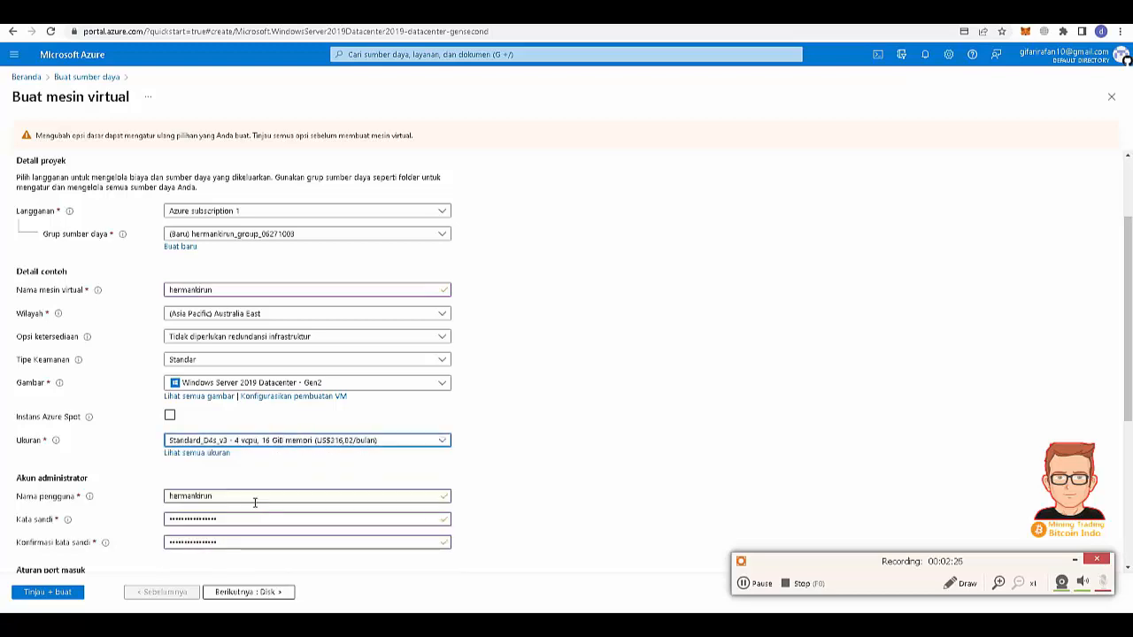
{"action": "scroll", "coordinate": [254, 503], "scroll_direction": "down", "scroll_amount": 3}
{"action": "scroll", "coordinate": [223, 516], "scroll_direction": "down", "scroll_amount": 1}
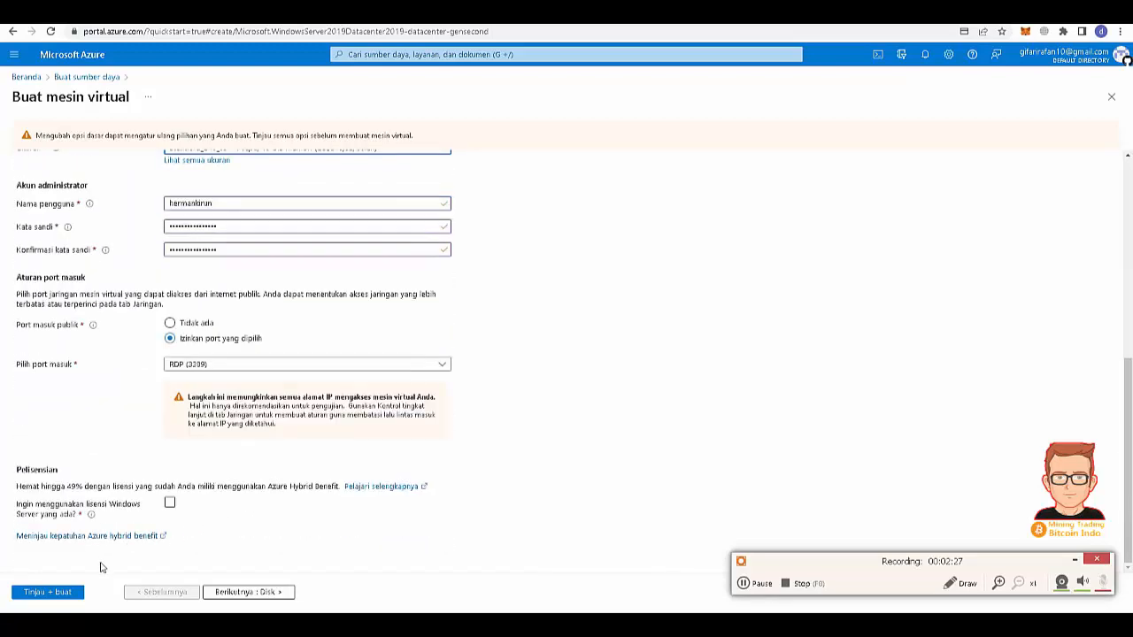
- Advance through the disk, management, advanced and tag pages to review, then create the VM
{"action": "left_click", "coordinate": [266, 592]}
{"action": "left_click", "coordinate": [268, 593]}
{"action": "left_click", "coordinate": [270, 594]}
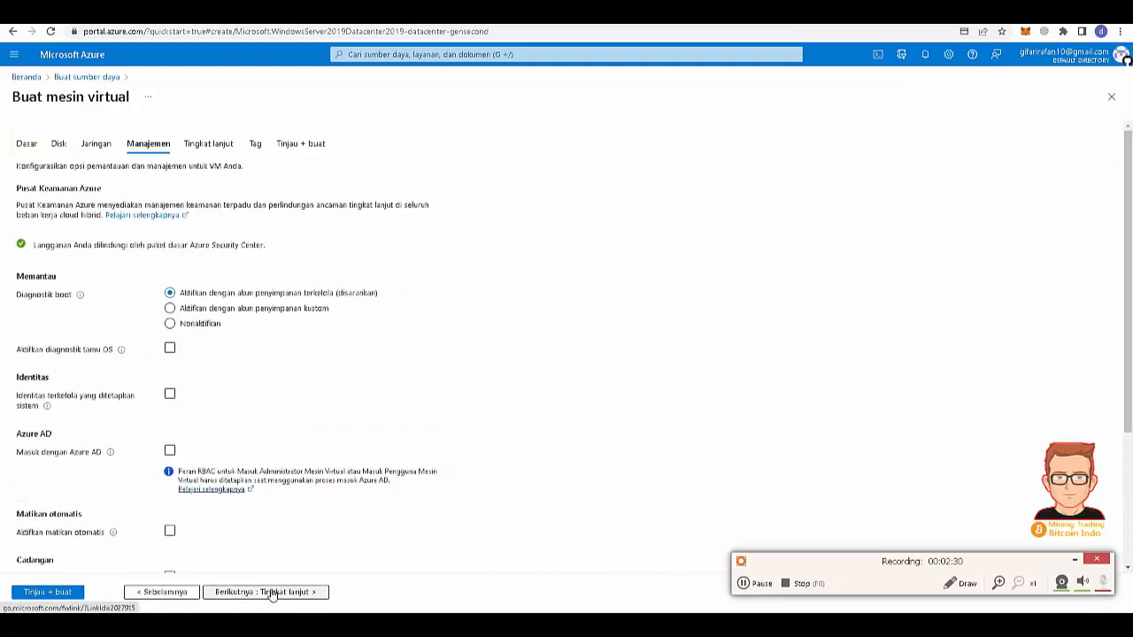
{"action": "left_click", "coordinate": [272, 593]}
{"action": "left_click", "coordinate": [272, 593]}
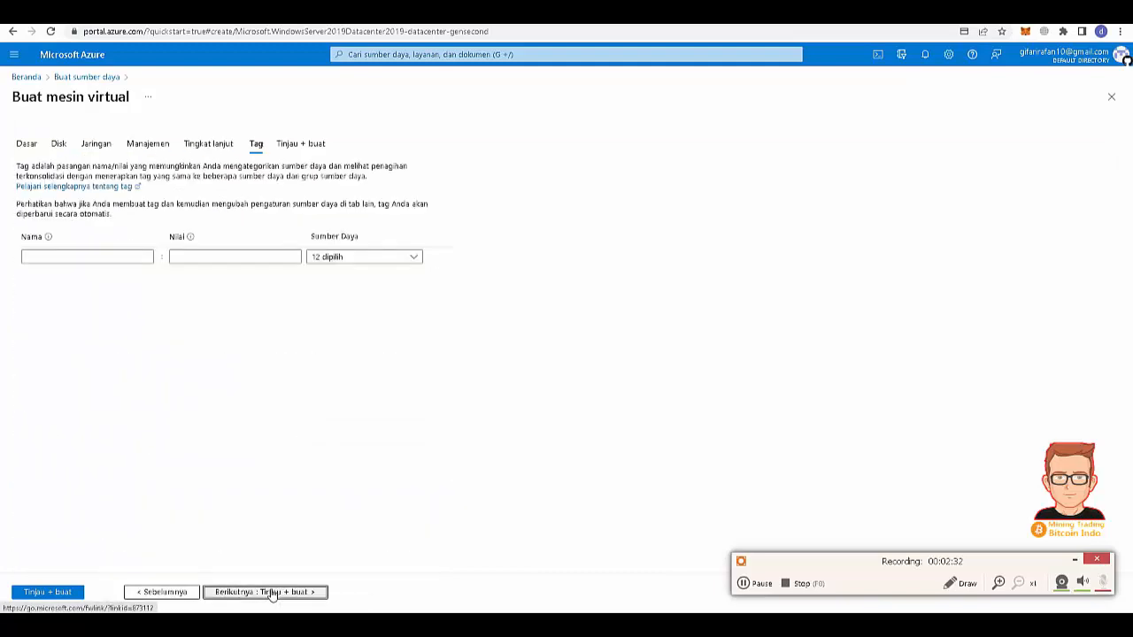
{"action": "left_click", "coordinate": [271, 593]}
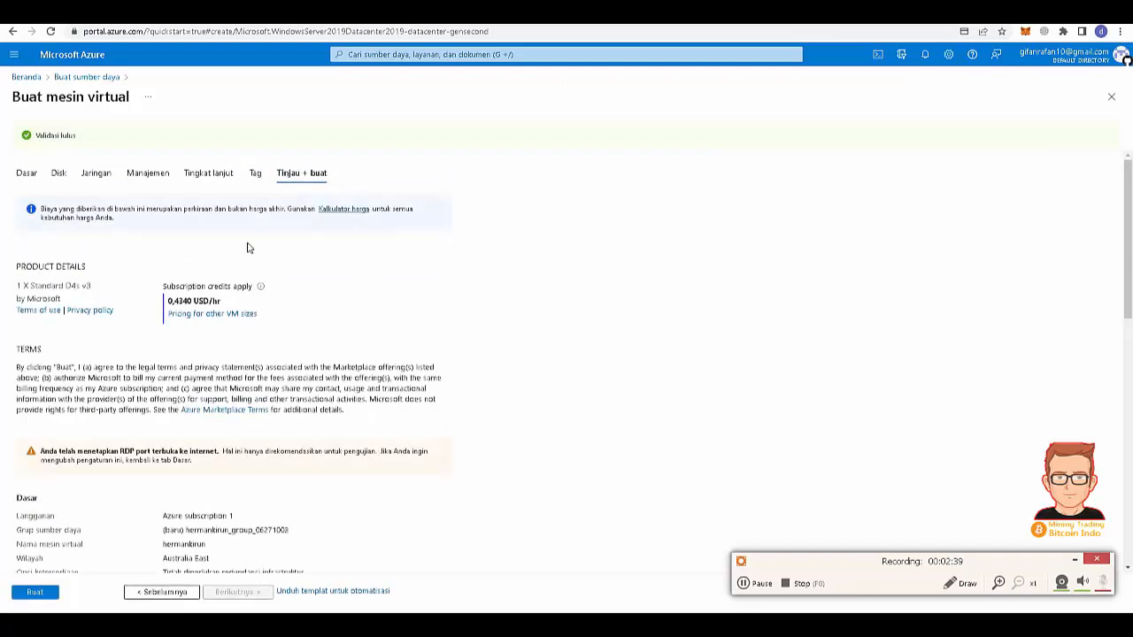
{"action": "scroll", "coordinate": [319, 290], "scroll_direction": "down", "scroll_amount": 4}
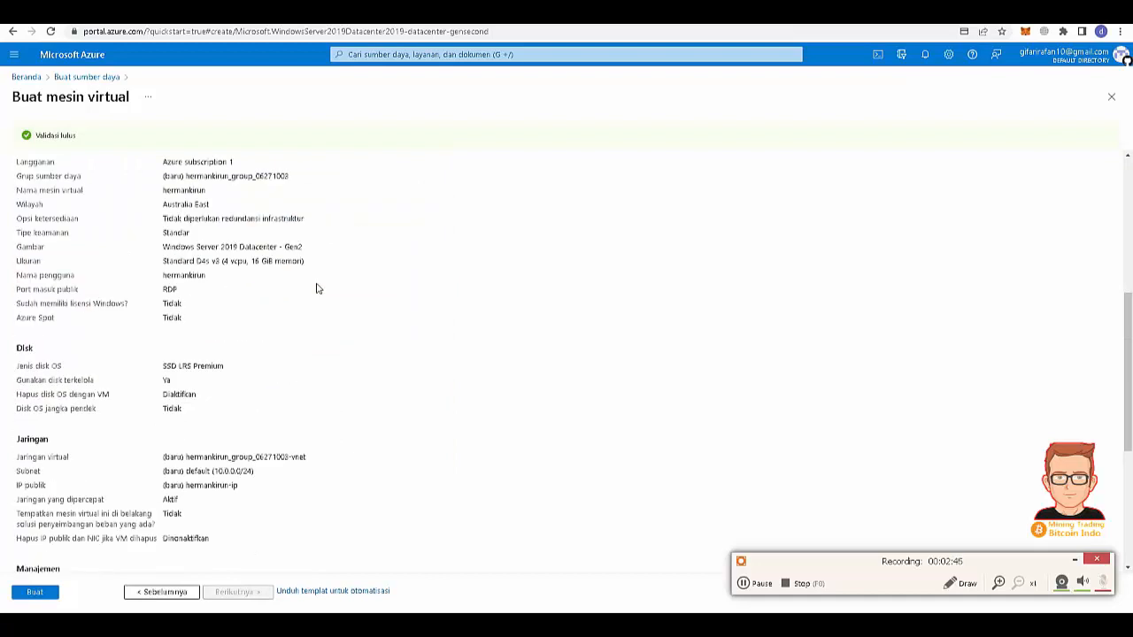
{"action": "scroll", "coordinate": [318, 290], "scroll_direction": "down", "scroll_amount": 3}
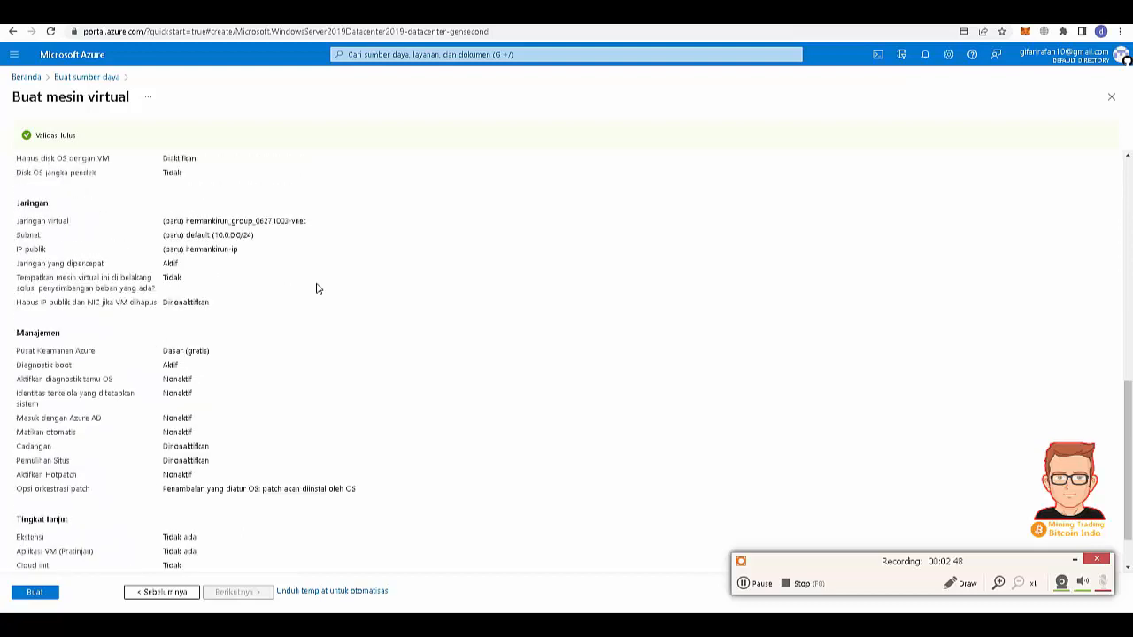
{"action": "left_click", "coordinate": [49, 593]}
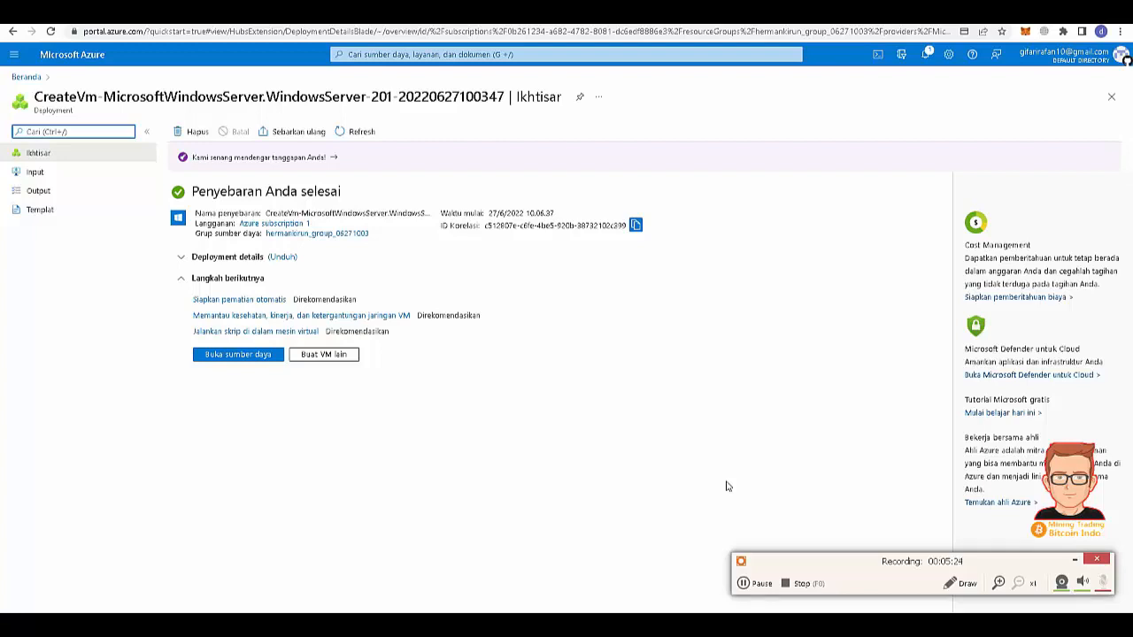
- Open the new VM's overview to read its public IP 20.211.99.251, Standard D4s v3 size and Australia East location
{"action": "left_click", "coordinate": [754, 584]}
{"action": "left_click", "coordinate": [767, 585]}
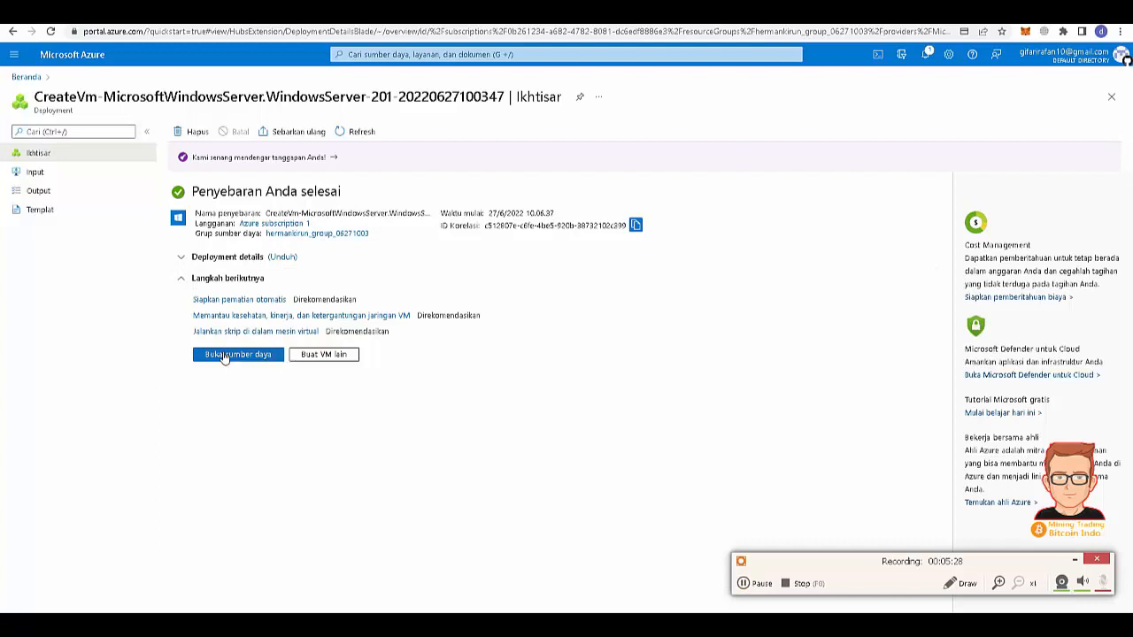
{"action": "left_click", "coordinate": [226, 355]}
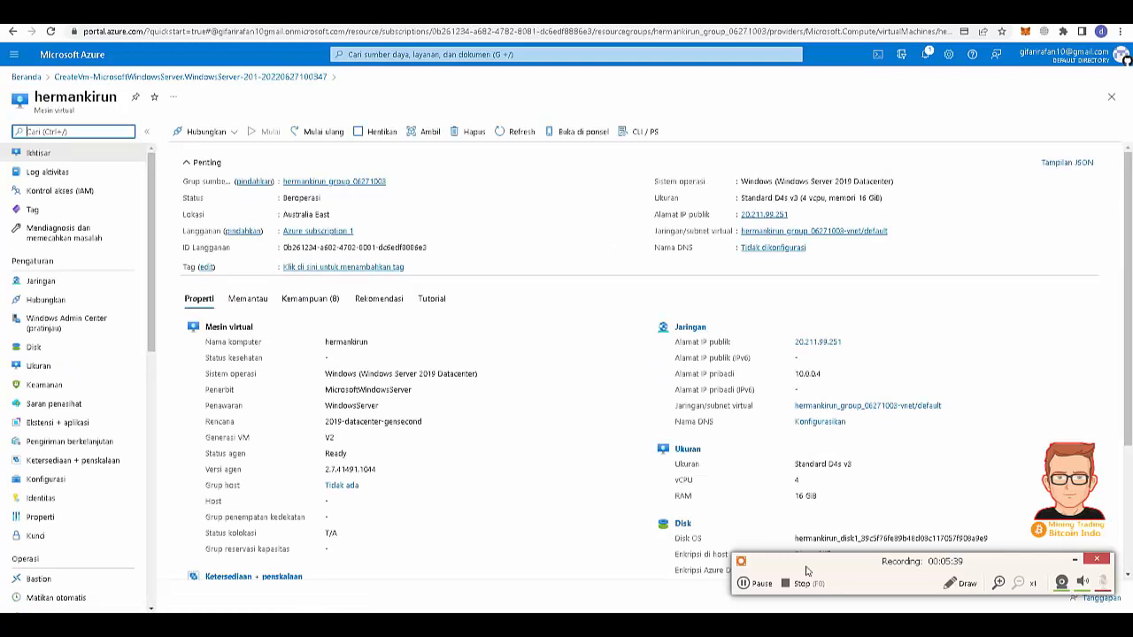
{"action": "left_click", "coordinate": [957, 583]}
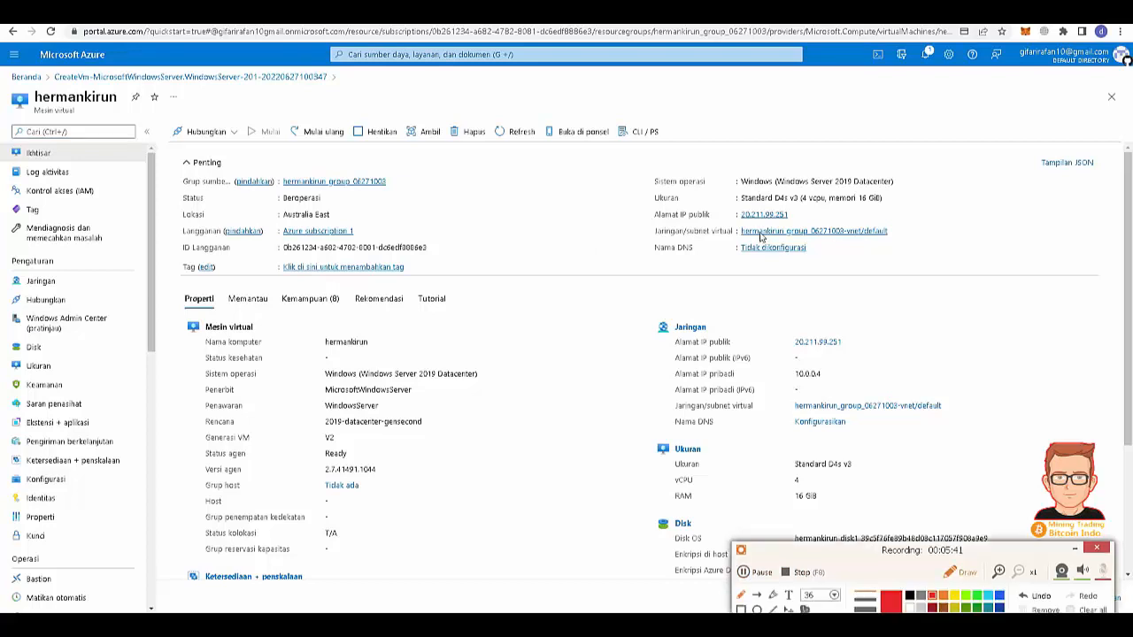
{"action": "mouse_move", "coordinate": [737, 227]}
{"action": "left_mouse_down"}
{"action": "mouse_move", "coordinate": [813, 230]}
{"action": "mouse_move", "coordinate": [801, 215]}
{"action": "mouse_move", "coordinate": [757, 209]}
{"action": "mouse_move", "coordinate": [746, 214]}
{"action": "mouse_move", "coordinate": [869, 209]}
{"action": "left_mouse_up"}
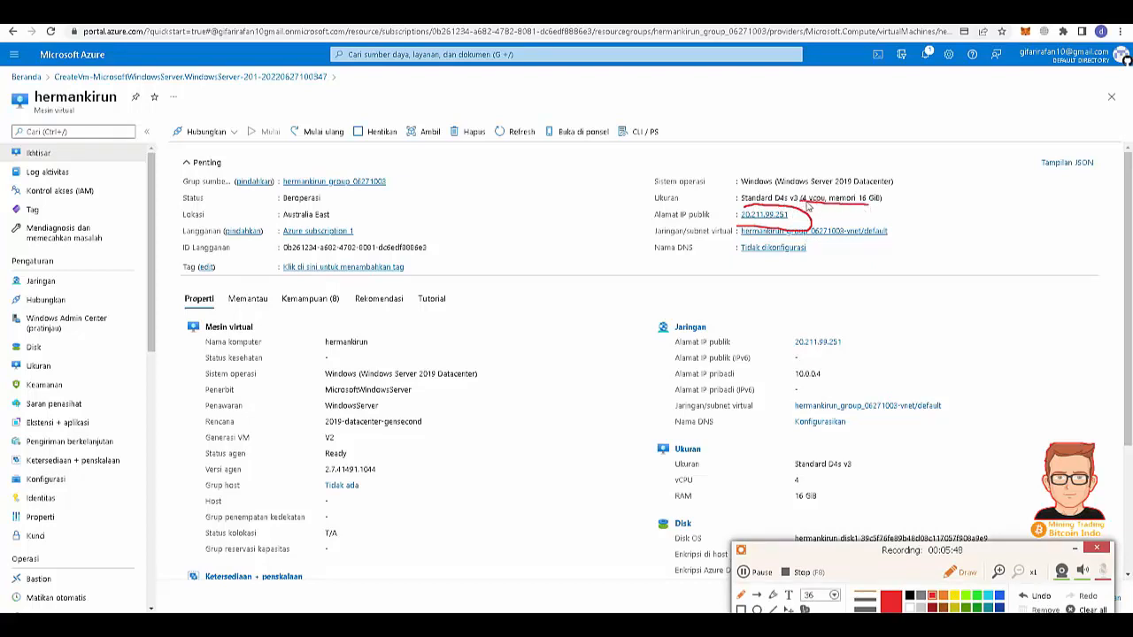
{"action": "left_click_drag", "start_coordinate": [278, 228], "coordinate": [395, 216]}
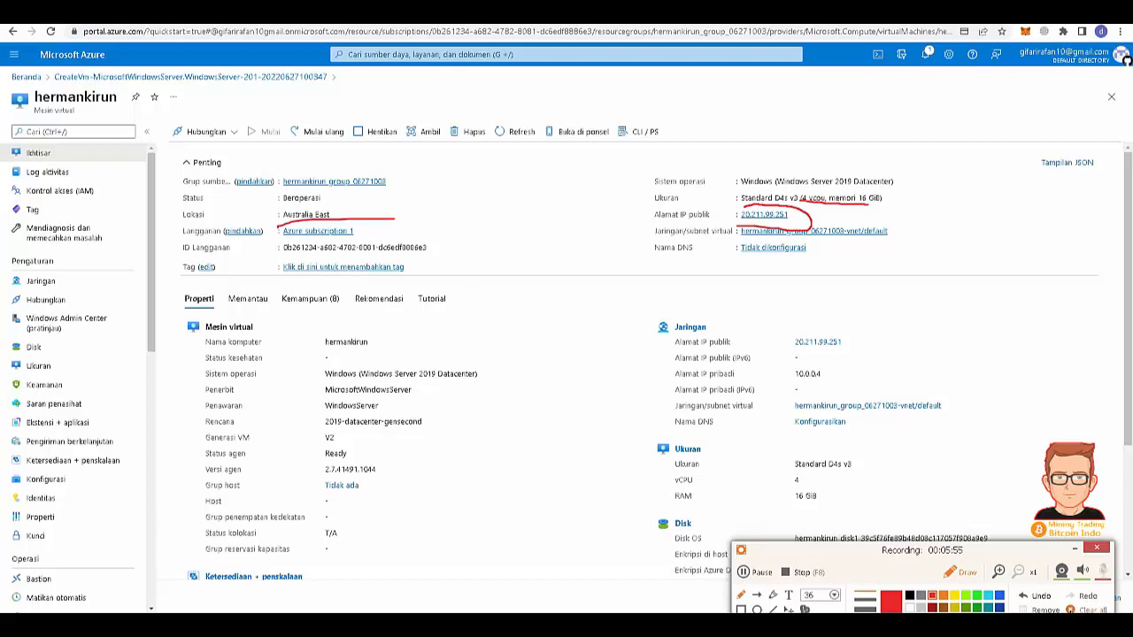
{"action": "left_click", "coordinate": [1090, 609]}
{"action": "left_click", "coordinate": [963, 573]}
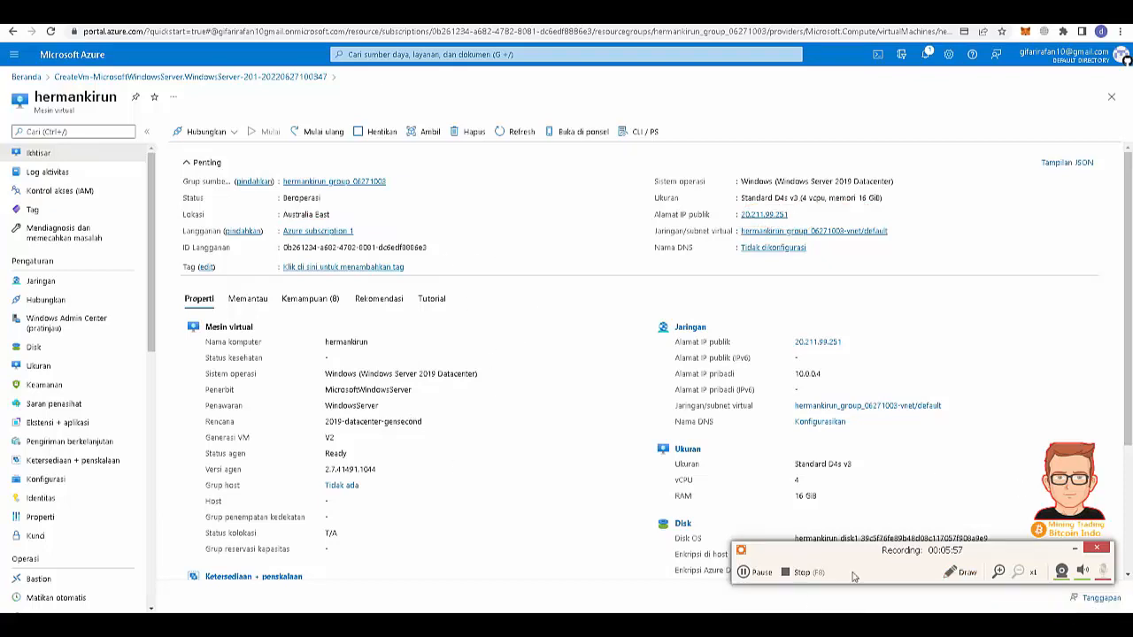
- Launch Remote Desktop Connection and connect to the VM's public IP 20.211.99.251
{"action": "key", "text": "super"}
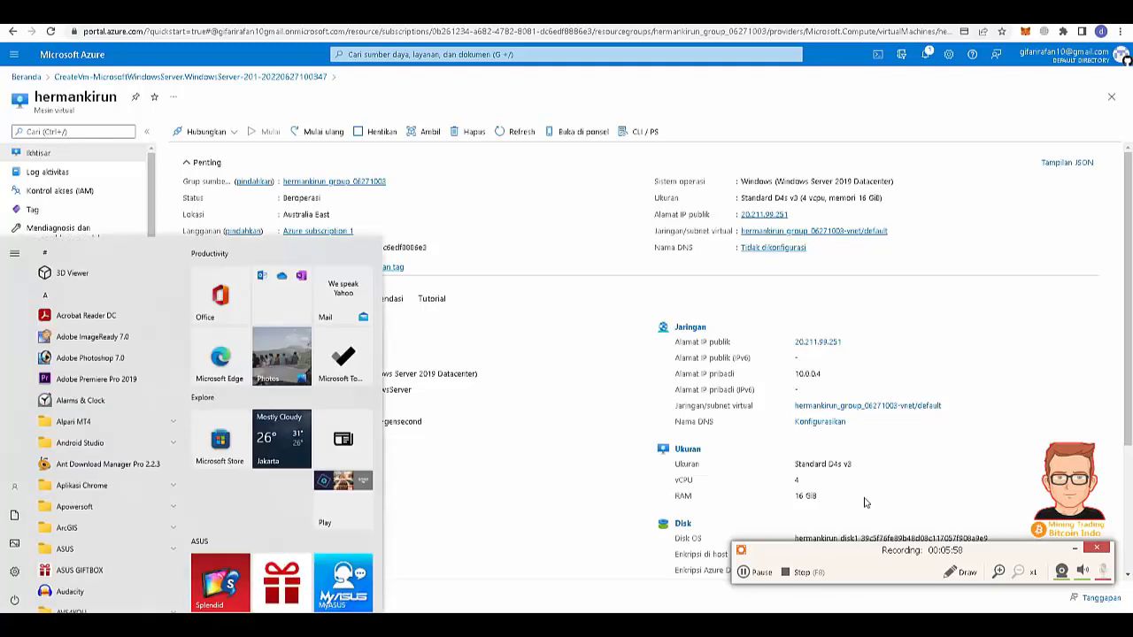
{"action": "type", "text": "re"}
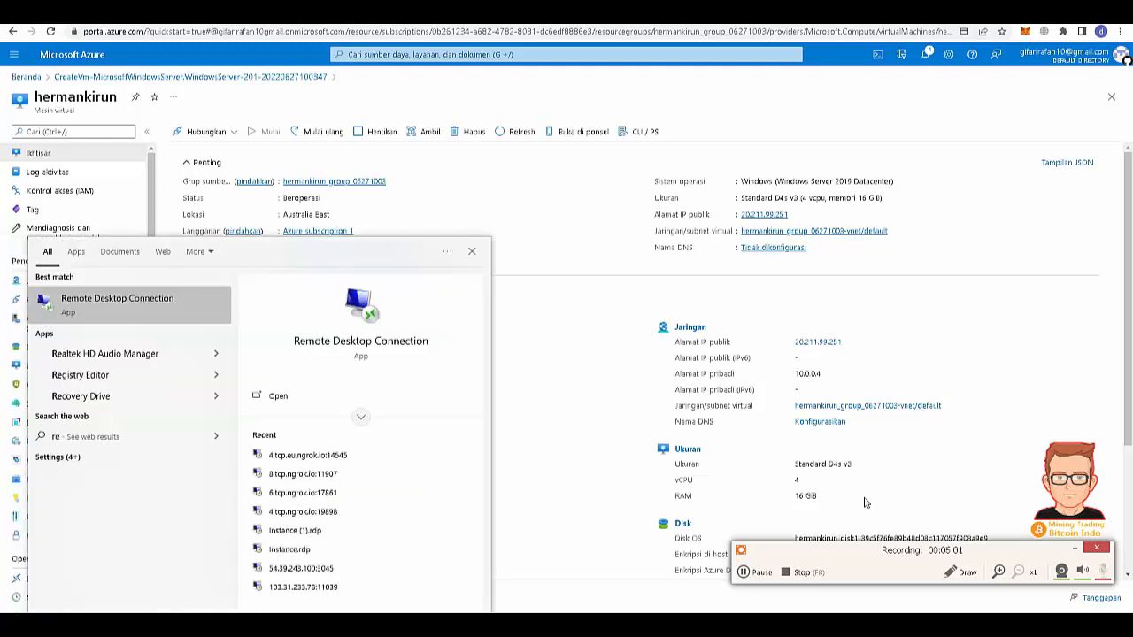
{"action": "key", "text": "Return"}
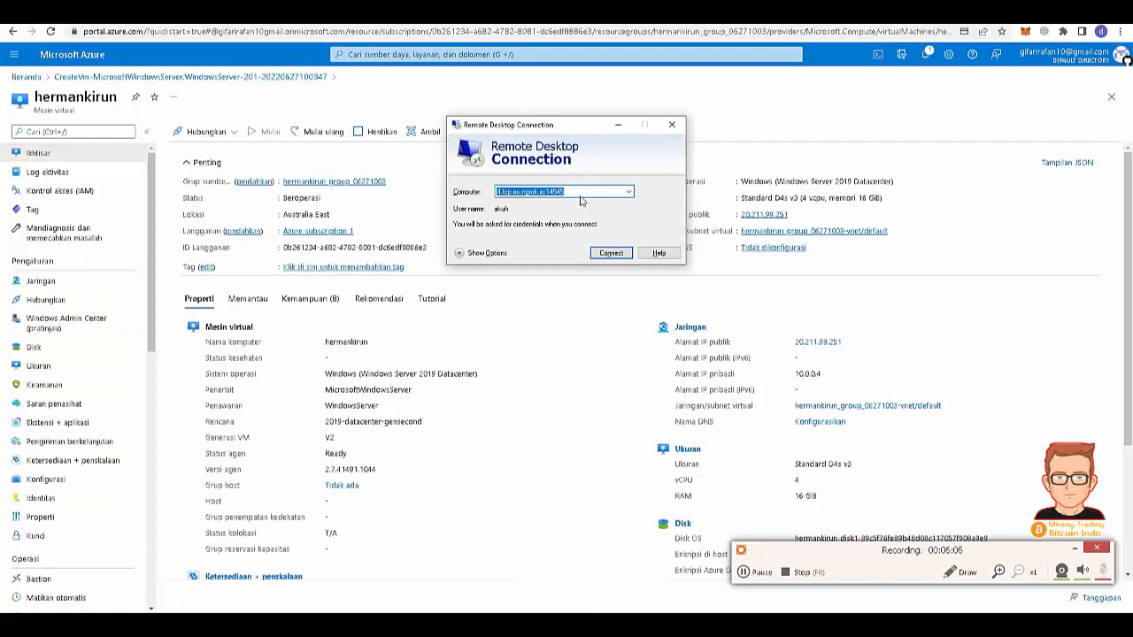
{"action": "left_click", "coordinate": [795, 214]}
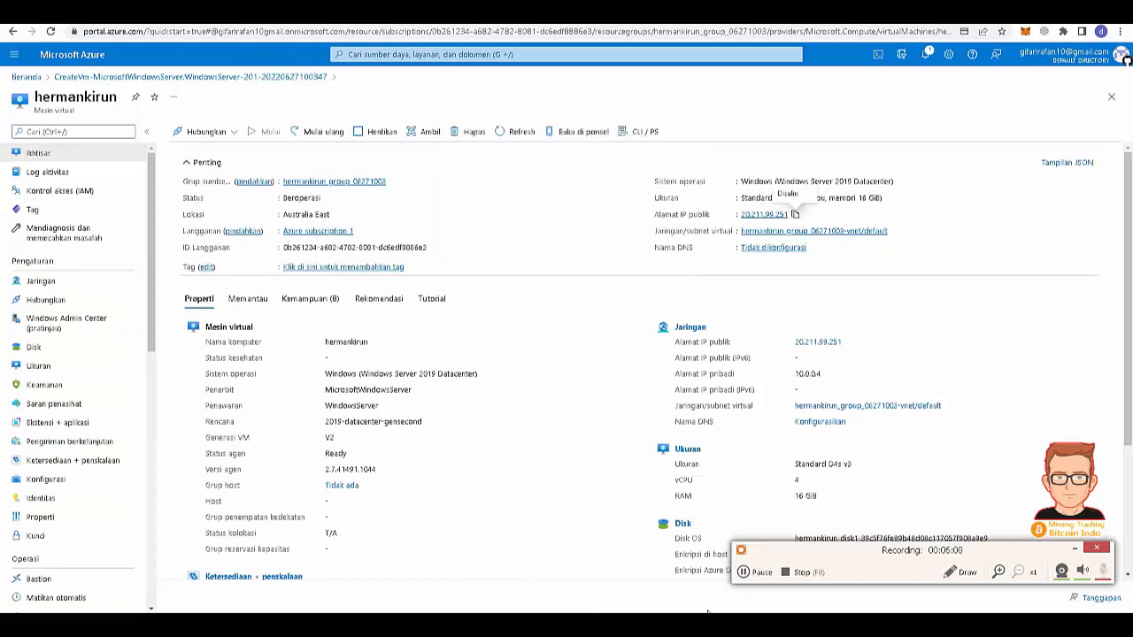
{"action": "key", "text": "alt+Tab"}
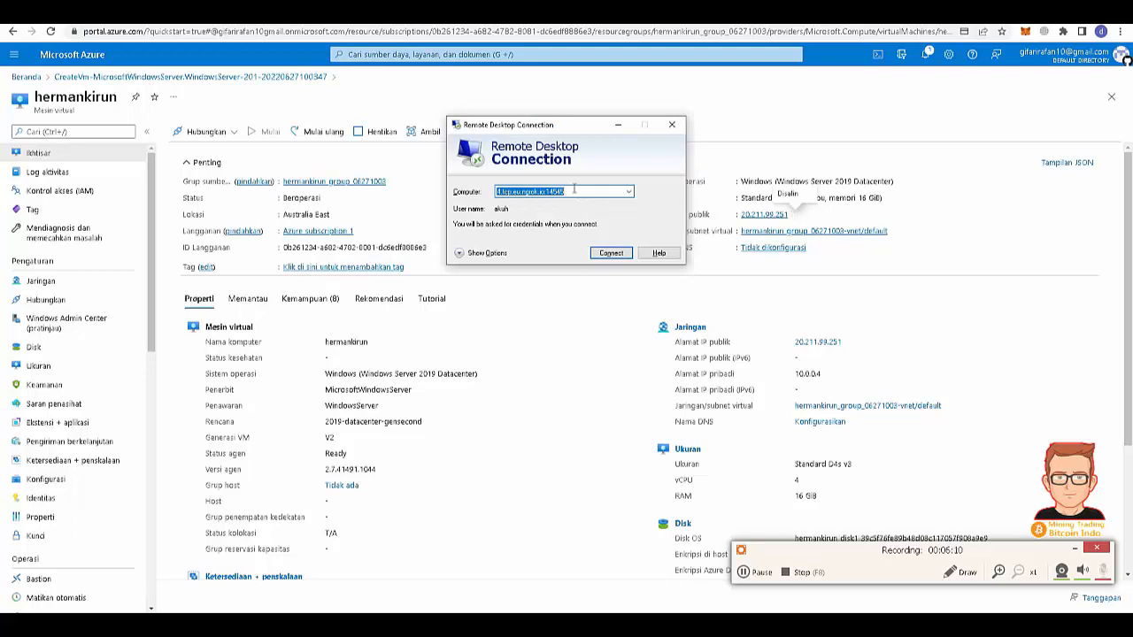
{"action": "key", "text": "ctrl+v"}
{"action": "left_click", "coordinate": [607, 254]}
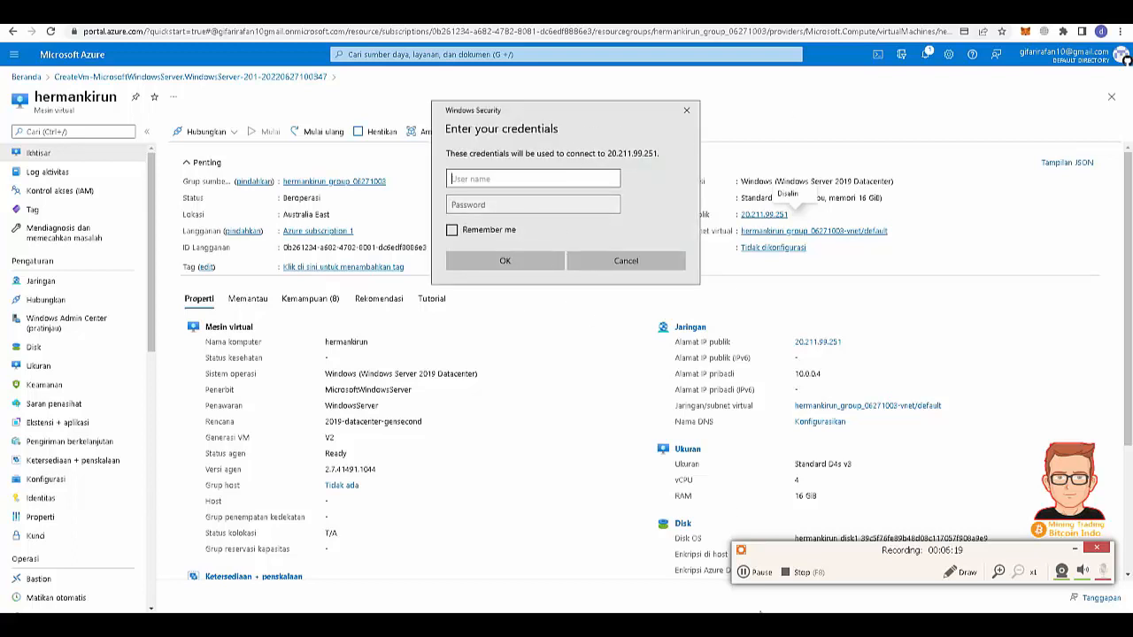
- Sign in with the VM account password and accept the server's certificate warning
{"action": "left_click", "coordinate": [1022, 234]}
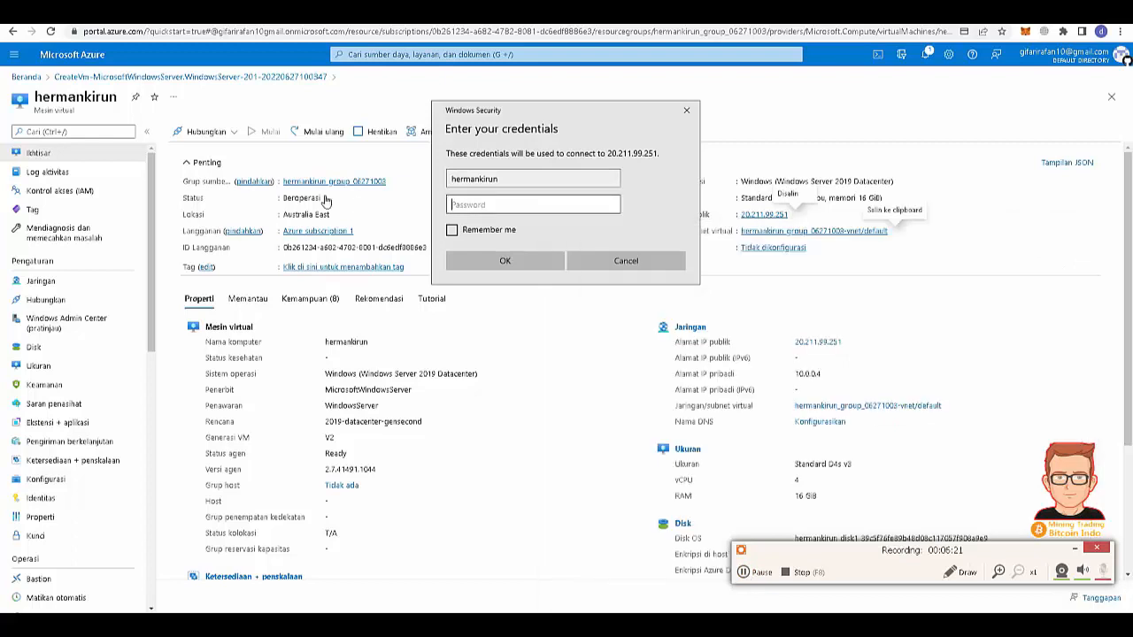
{"action": "key", "text": "ctrl+v"}
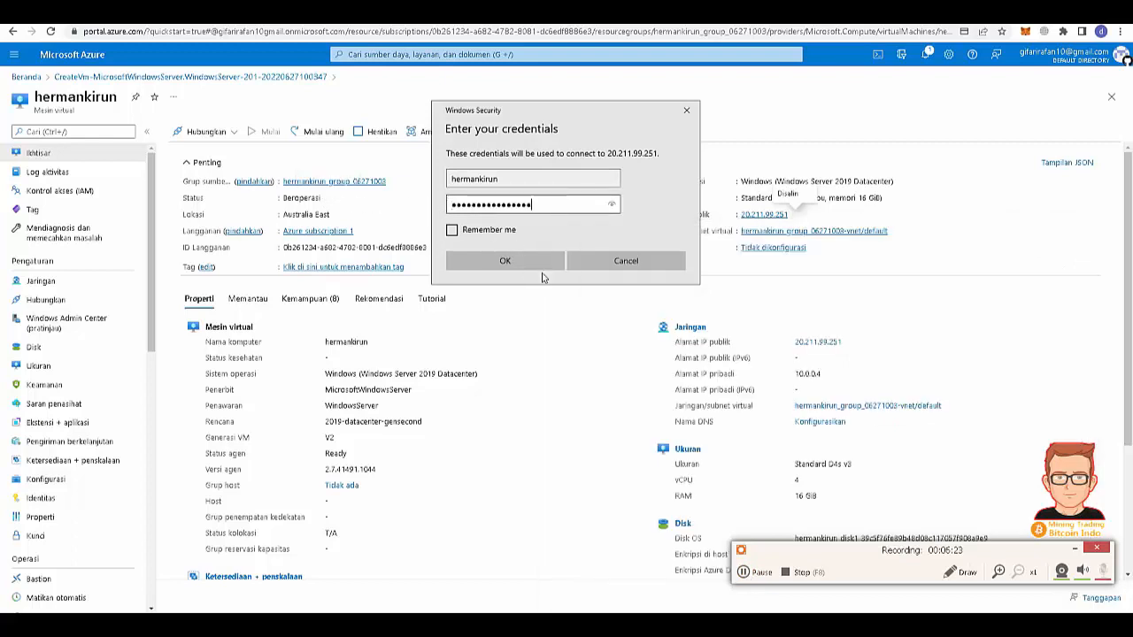
{"action": "left_click", "coordinate": [533, 262]}
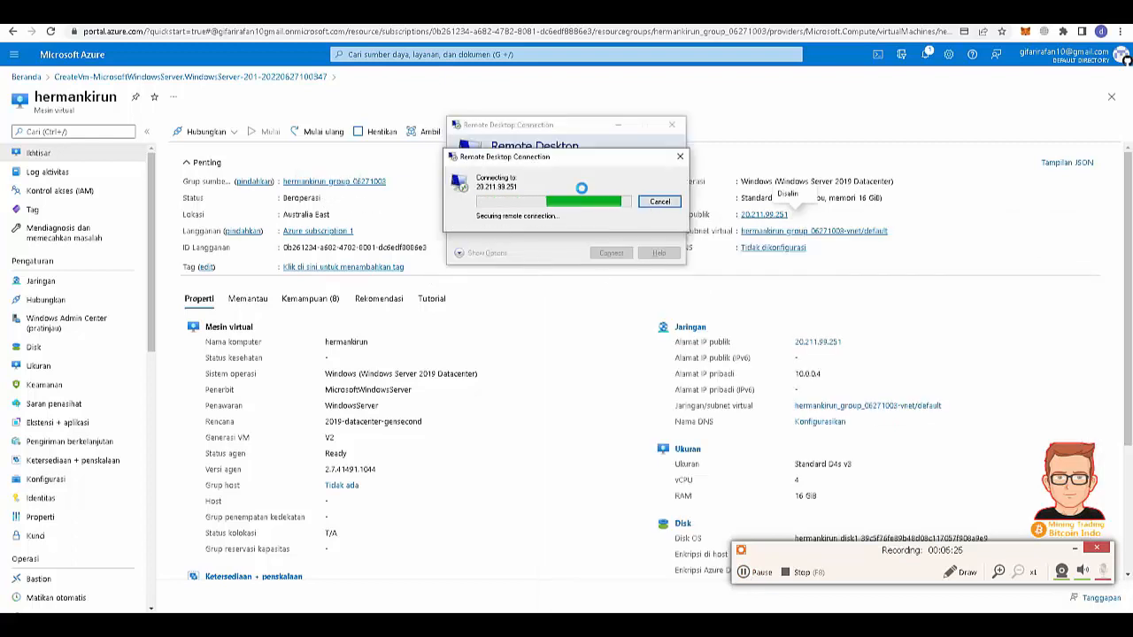
{"action": "left_click", "coordinate": [601, 295]}
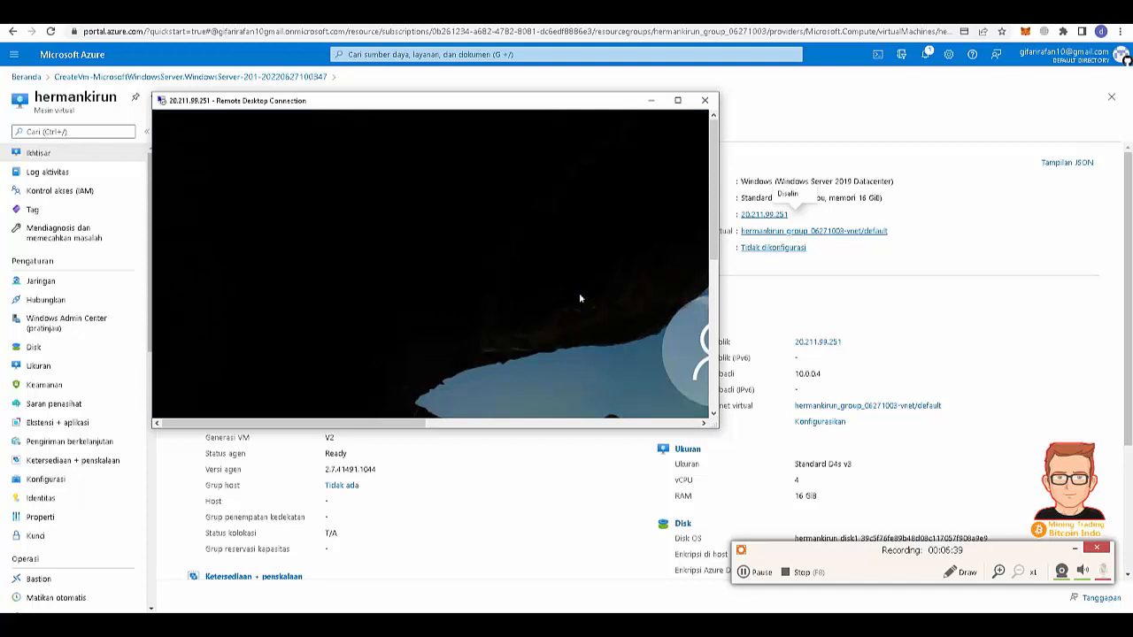
- Scale the remote session display to 75% zoom, then switch it to another zoom level
{"action": "right_click", "coordinate": [412, 104]}
{"action": "mouse_move", "coordinate": [447, 190]}
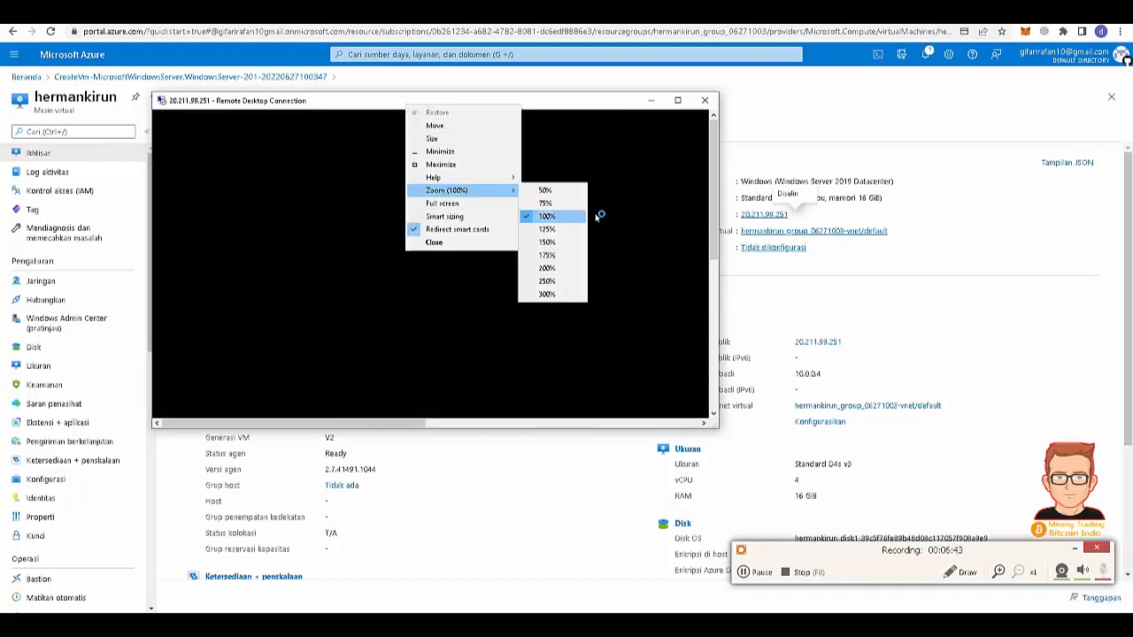
{"action": "left_click", "coordinate": [545, 203]}
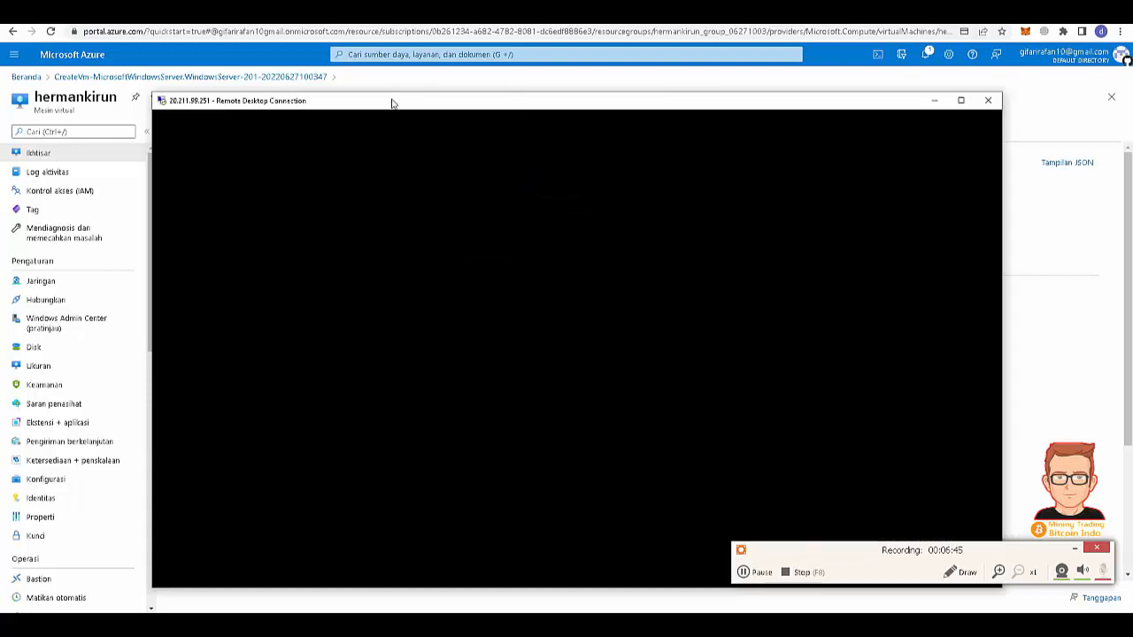
{"action": "right_click", "coordinate": [392, 103]}
{"action": "mouse_move", "coordinate": [449, 184]}
{"action": "left_click", "coordinate": [528, 187]}
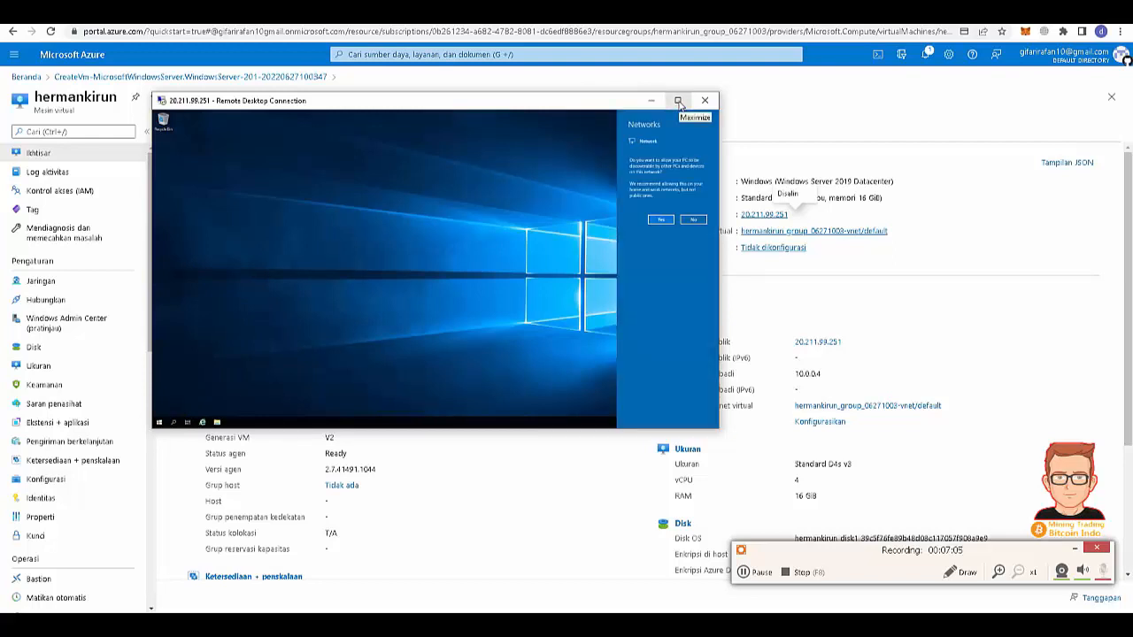
- Allow network discovery, maximize the session, dismiss Windows Admin Center and close Server Manager
{"action": "left_click", "coordinate": [660, 220]}
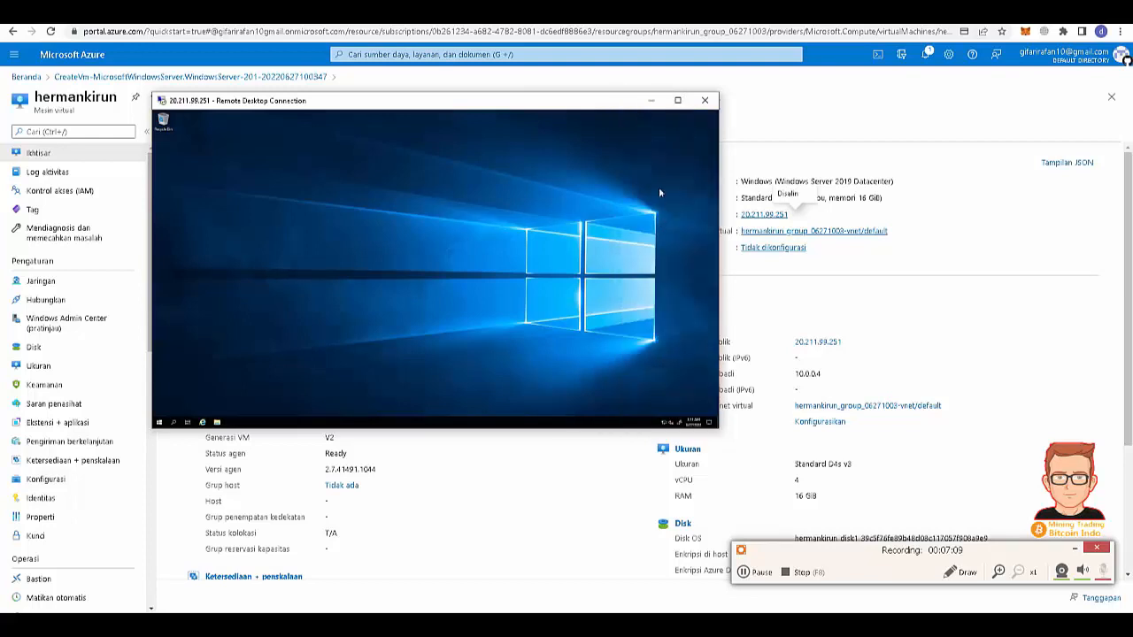
{"action": "left_click", "coordinate": [676, 104]}
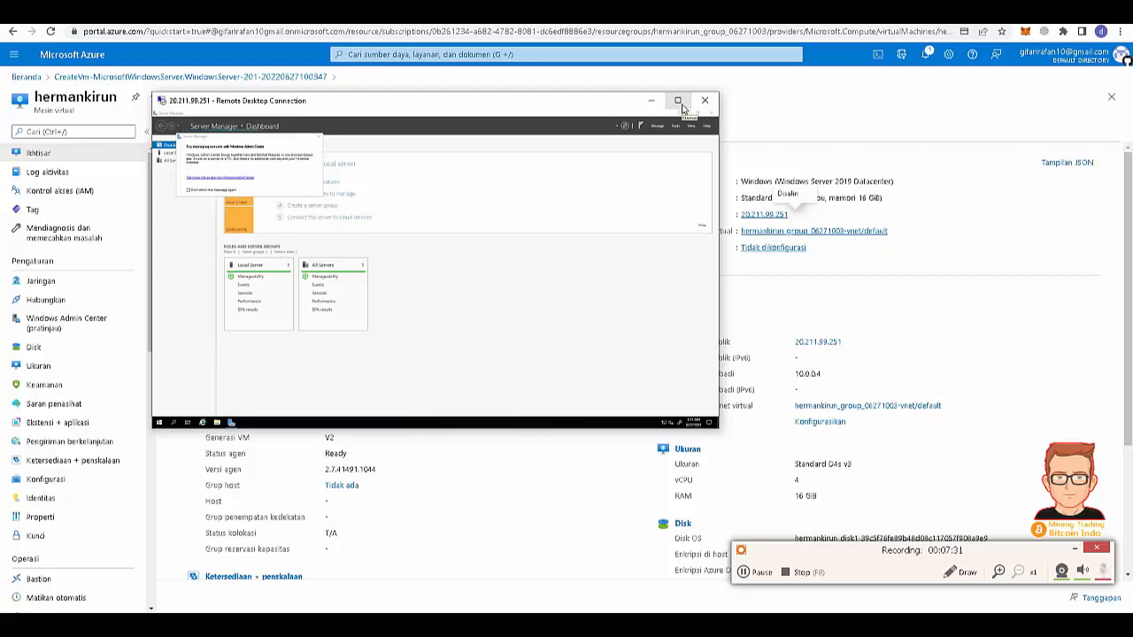
{"action": "left_click", "coordinate": [319, 139]}
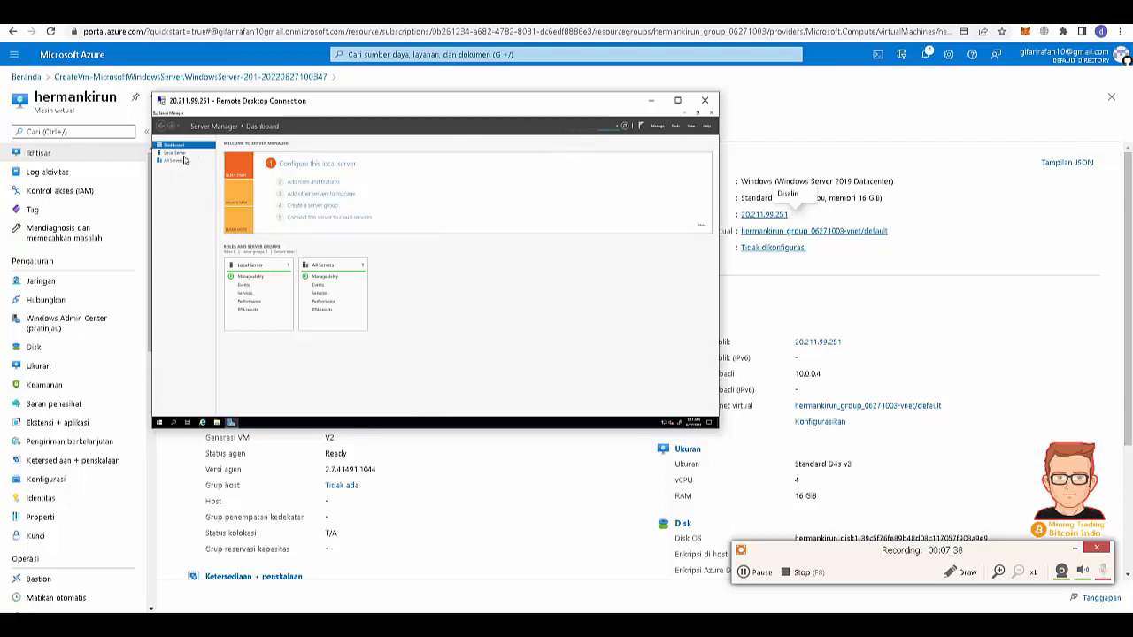
{"action": "left_click", "coordinate": [232, 423]}
{"action": "left_click", "coordinate": [256, 380]}
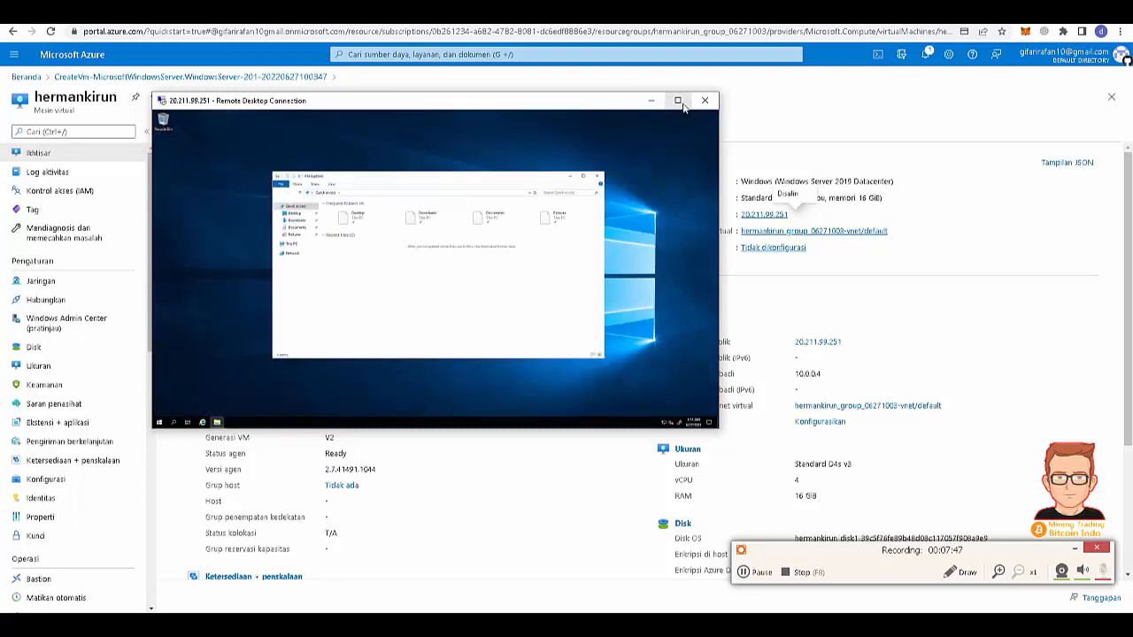
- Set the remote session display zoom to 100%
{"action": "right_click", "coordinate": [535, 100]}
{"action": "mouse_move", "coordinate": [581, 188]}
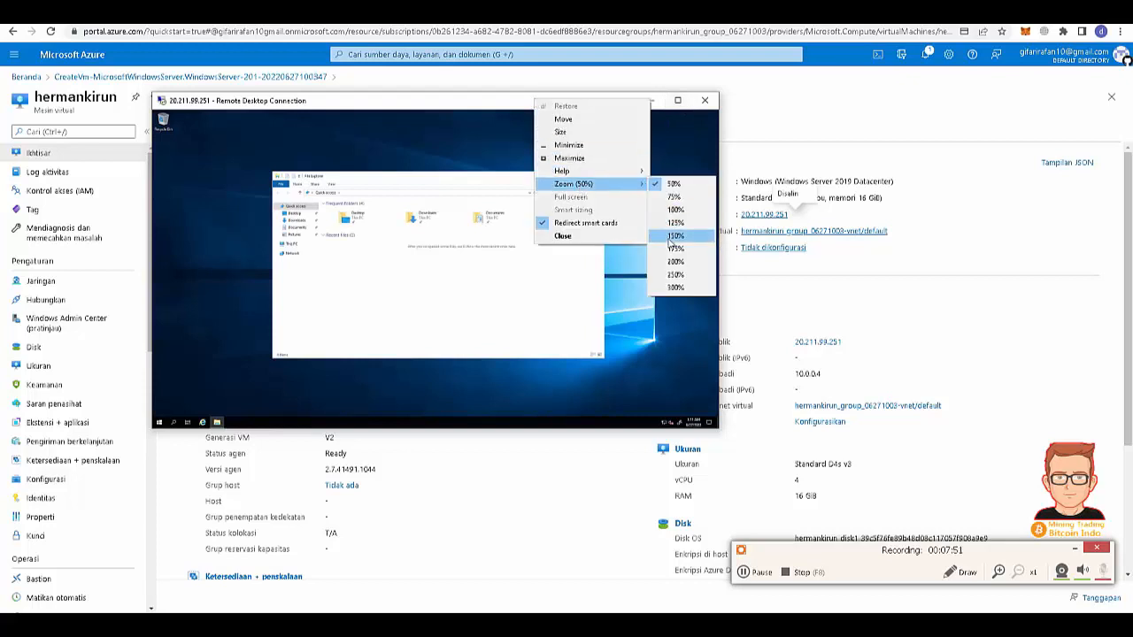
{"action": "left_click", "coordinate": [675, 209]}
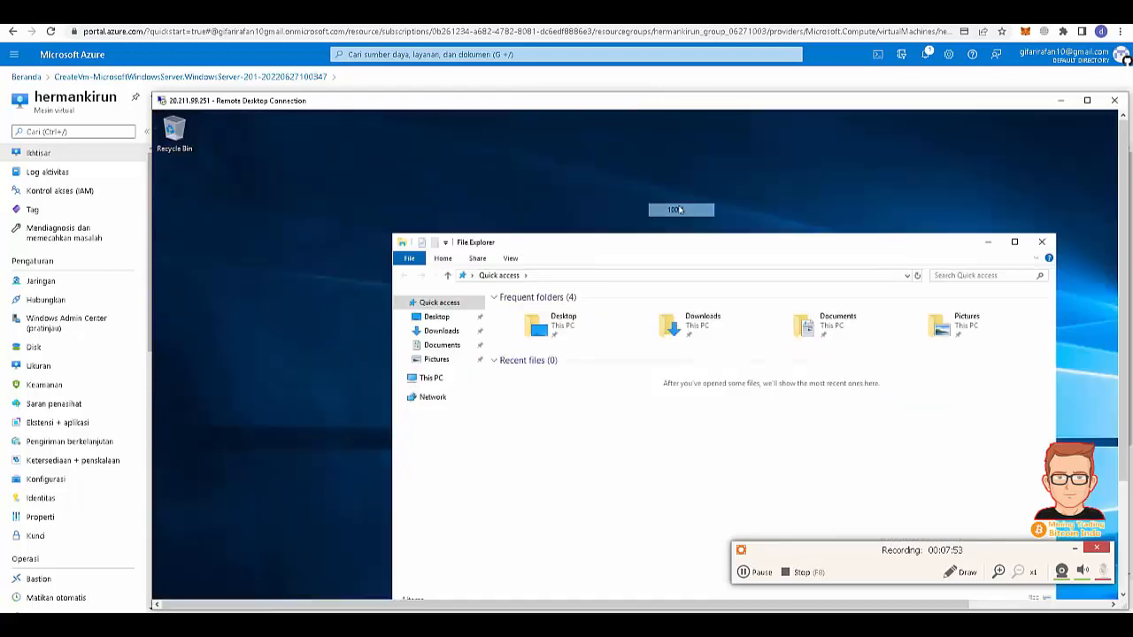
- Move File Explorer to the top-left and stretch the Remote Desktop window to fill the screen
{"action": "left_click_drag", "start_coordinate": [526, 111], "coordinate": [400, 34]}
{"action": "left_click_drag", "start_coordinate": [599, 172], "coordinate": [531, 91]}
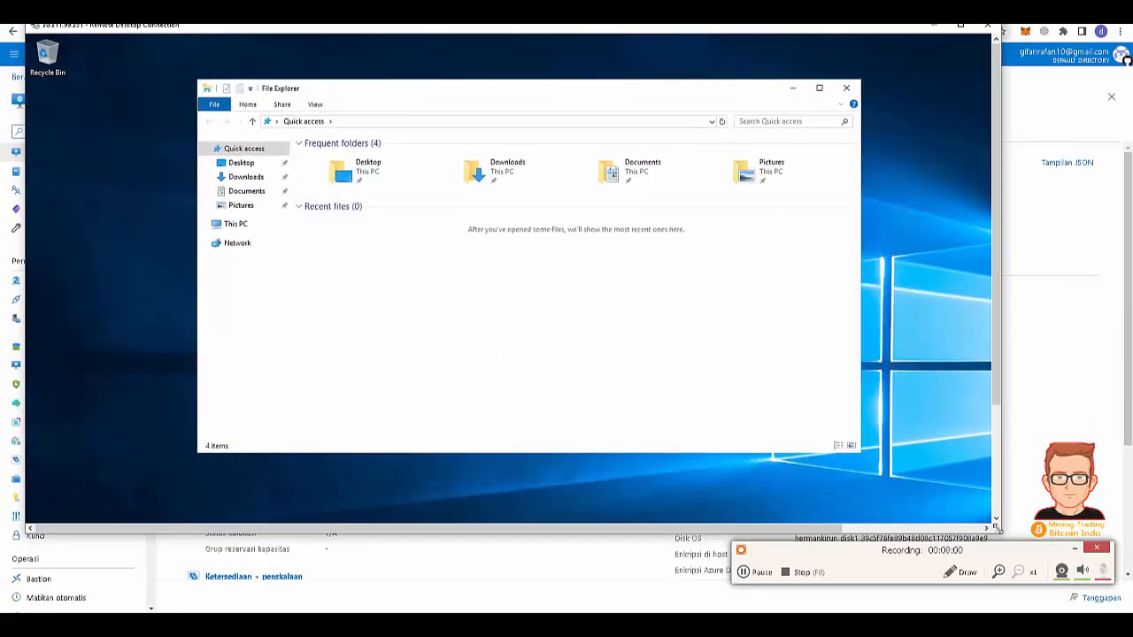
{"action": "left_click_drag", "start_coordinate": [997, 524], "coordinate": [1117, 611]}
{"action": "left_click_drag", "start_coordinate": [1126, 55], "coordinate": [1126, 40]}
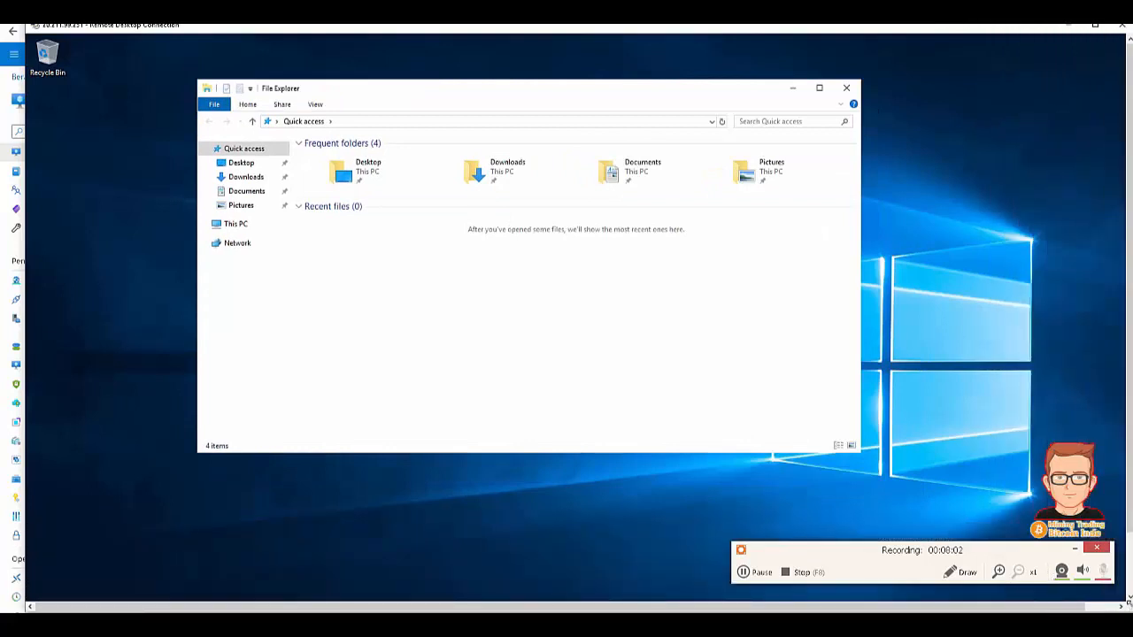
{"action": "left_click_drag", "start_coordinate": [26, 87], "coordinate": [2, 87]}
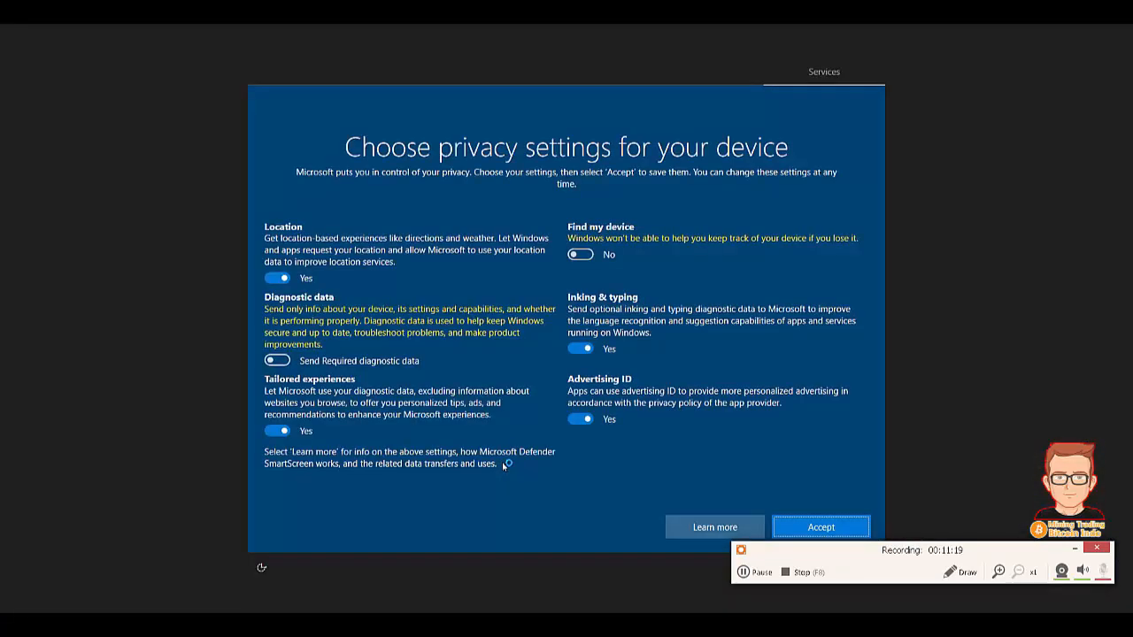
- Accept the server's privacy settings, allow network discovery, and launch Microsoft Edge from the desktop
{"action": "left_click", "coordinate": [828, 524]}
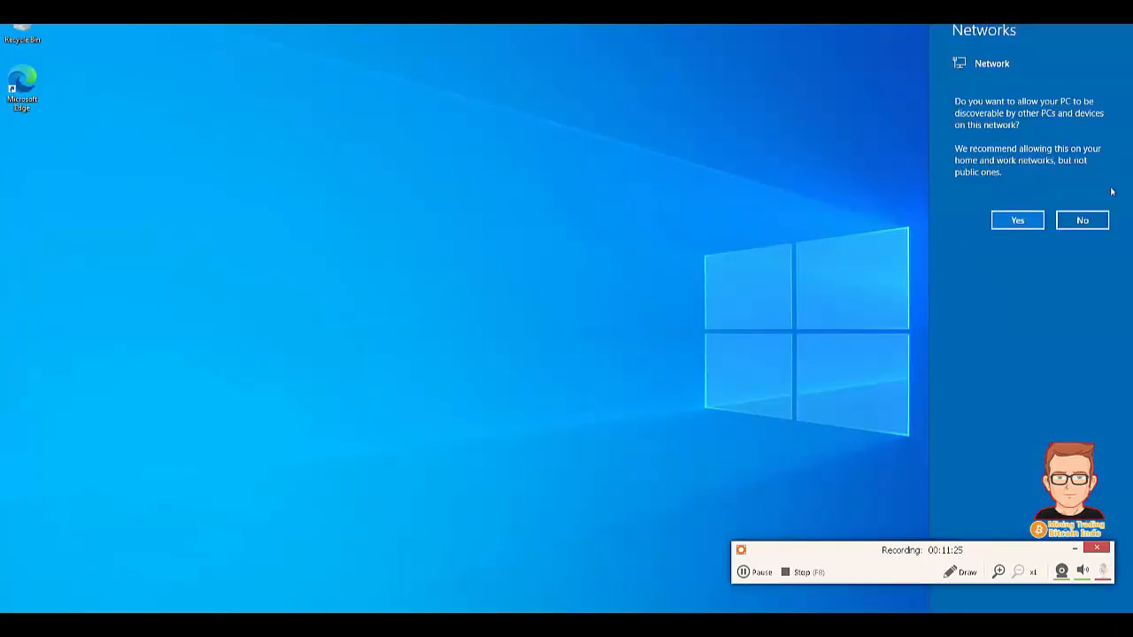
{"action": "left_click", "coordinate": [1000, 225]}
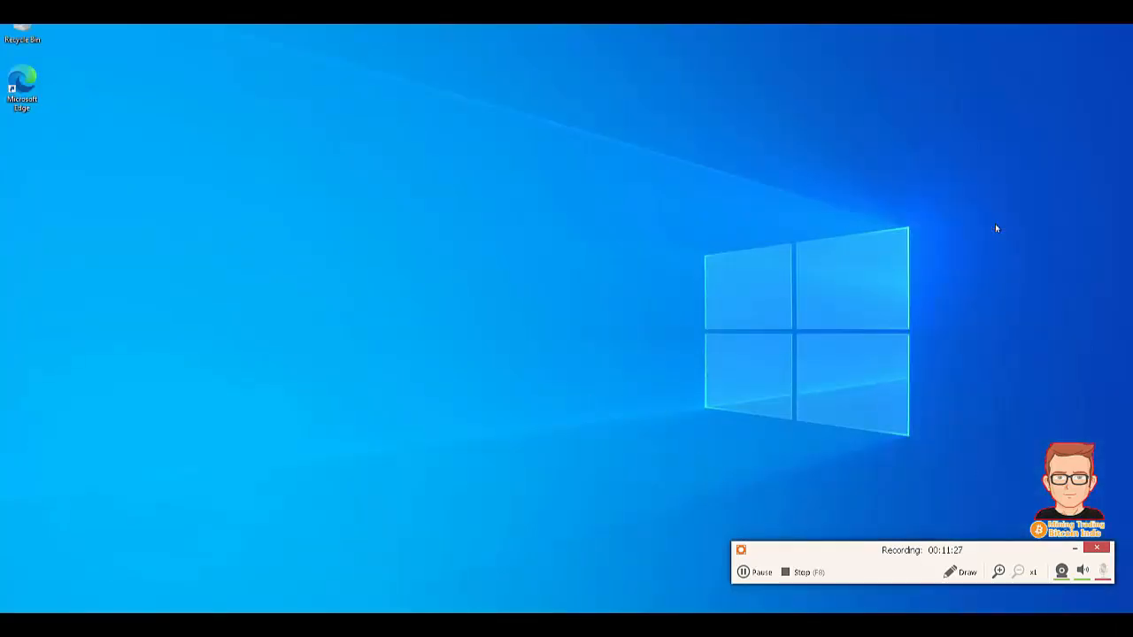
{"action": "double_click", "coordinate": [23, 91]}
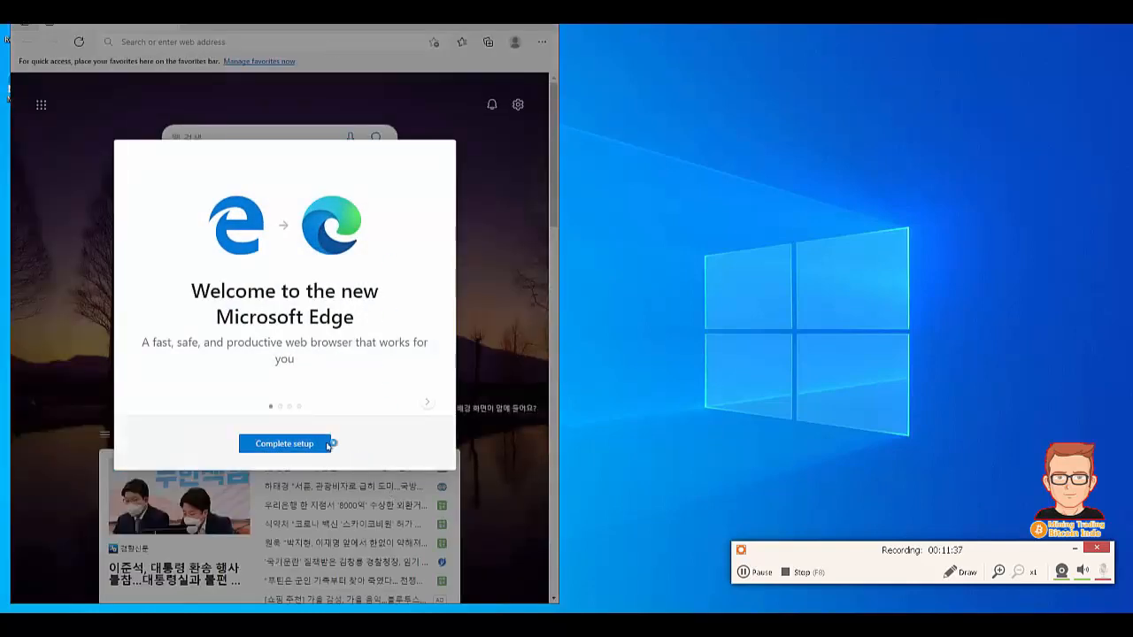
- Finish Edge setup without signing in, search 'my ip', and open the whatismyipaddress.com result
{"action": "left_click", "coordinate": [301, 447]}
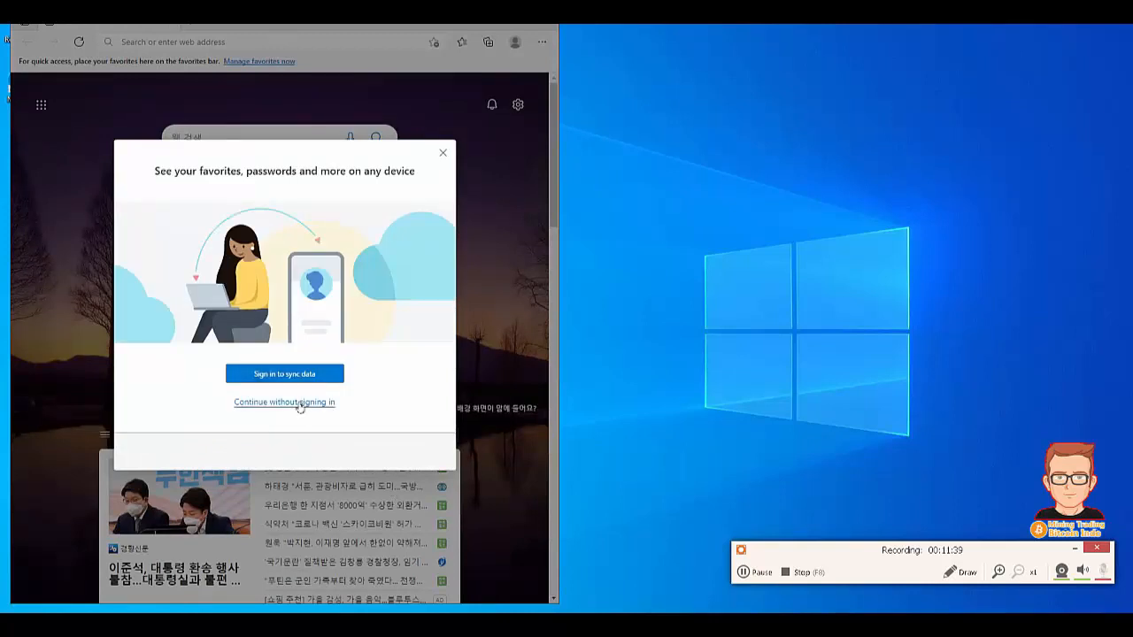
{"action": "left_click", "coordinate": [443, 153]}
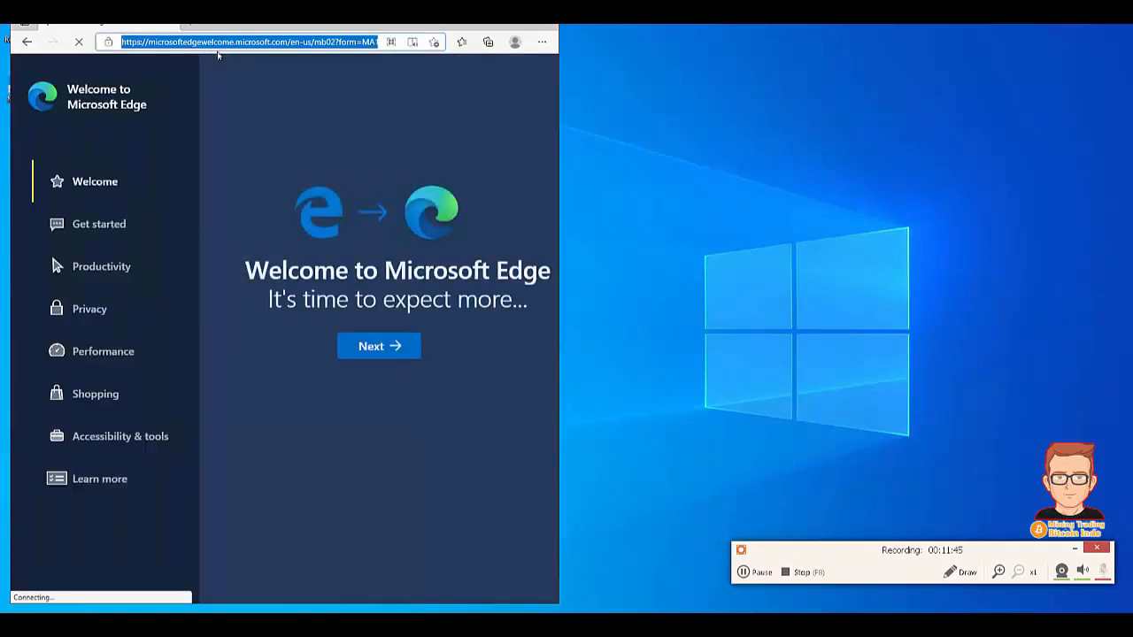
{"action": "left_click", "coordinate": [218, 51]}
{"action": "type", "text": "my"}
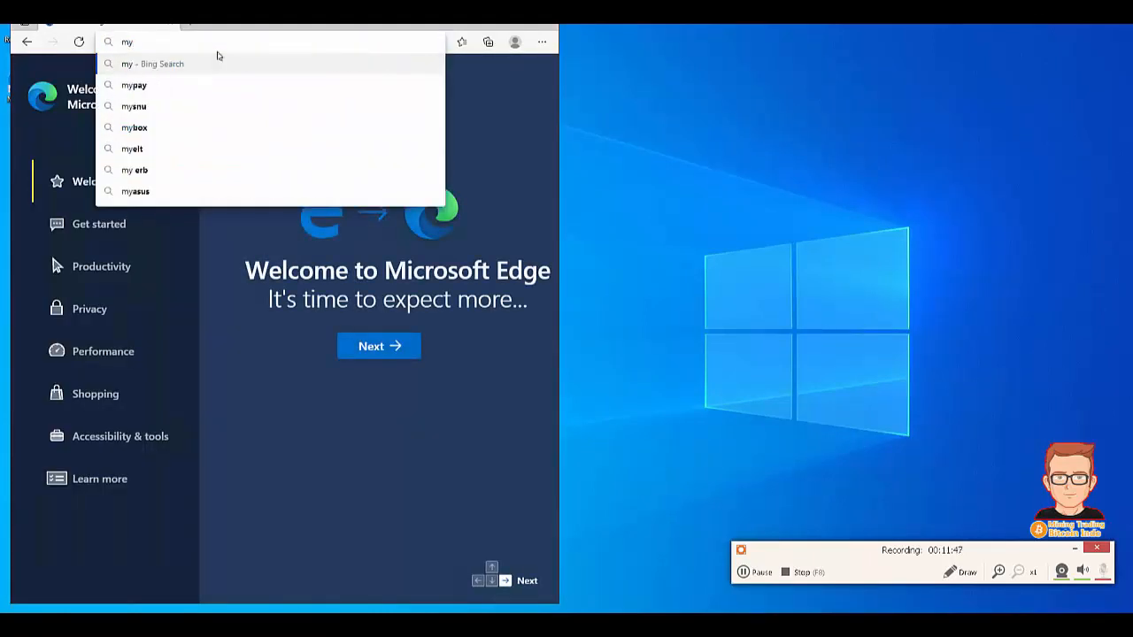
{"action": "type", "text": " ip"}
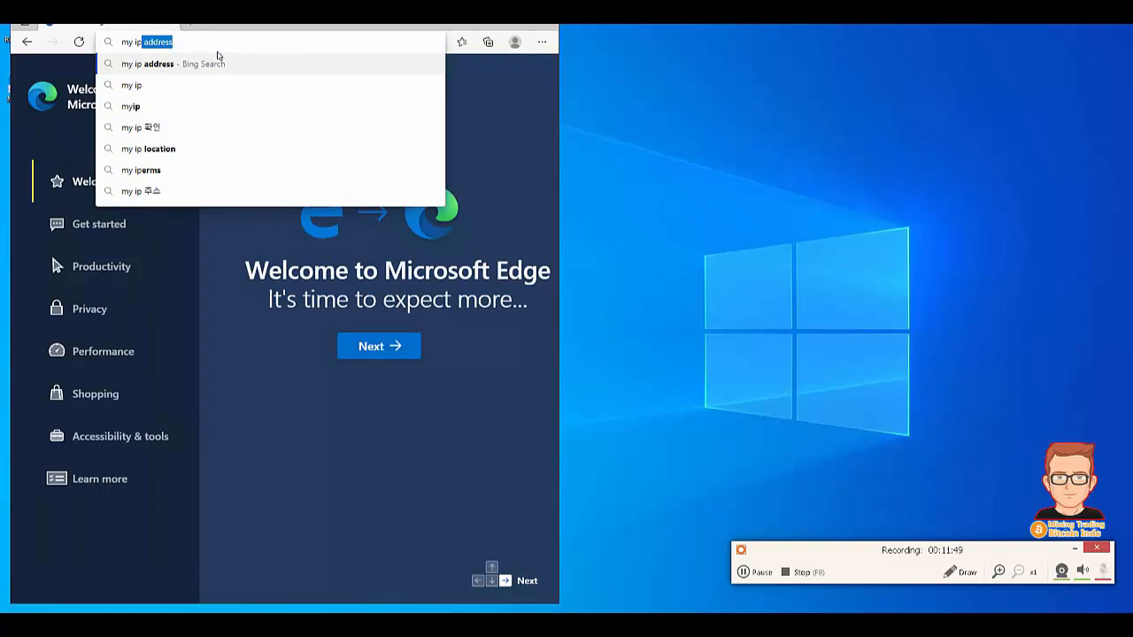
{"action": "key", "text": "Return"}
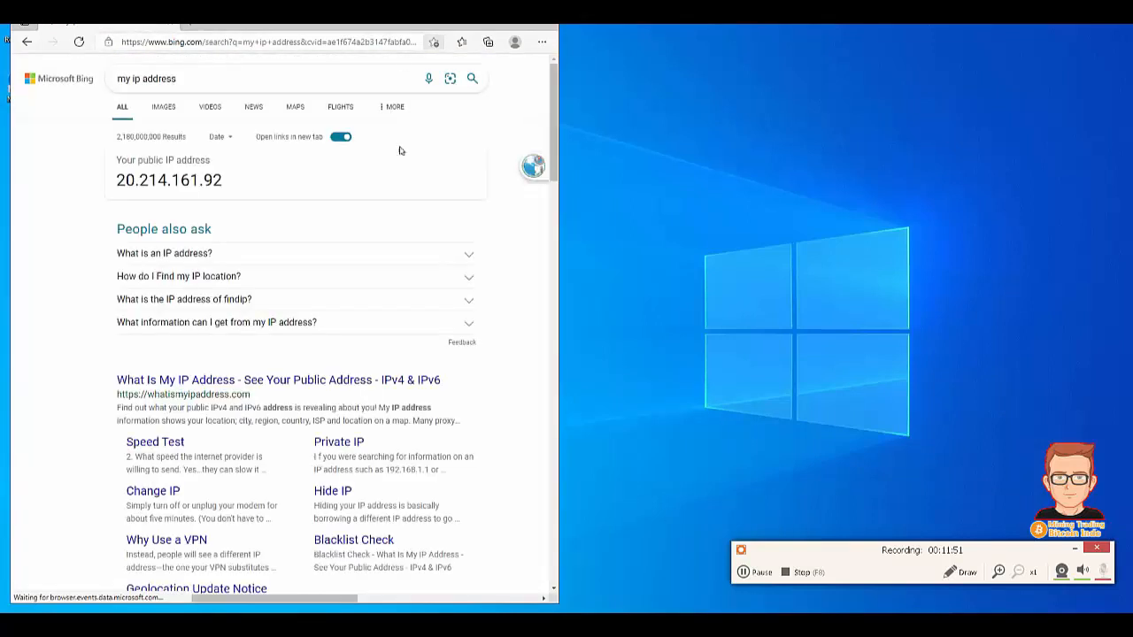
{"action": "left_click", "coordinate": [177, 383]}
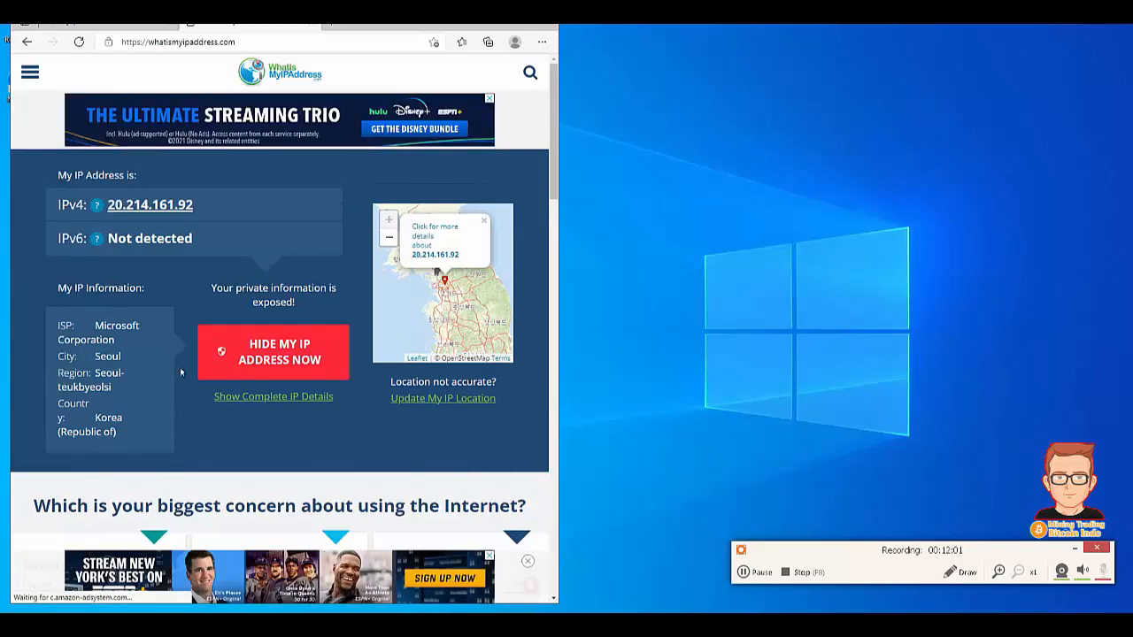
- Search Bing for 'kecepatan speedy' from the address bar, correcting typos along the way
{"action": "left_click", "coordinate": [241, 42]}
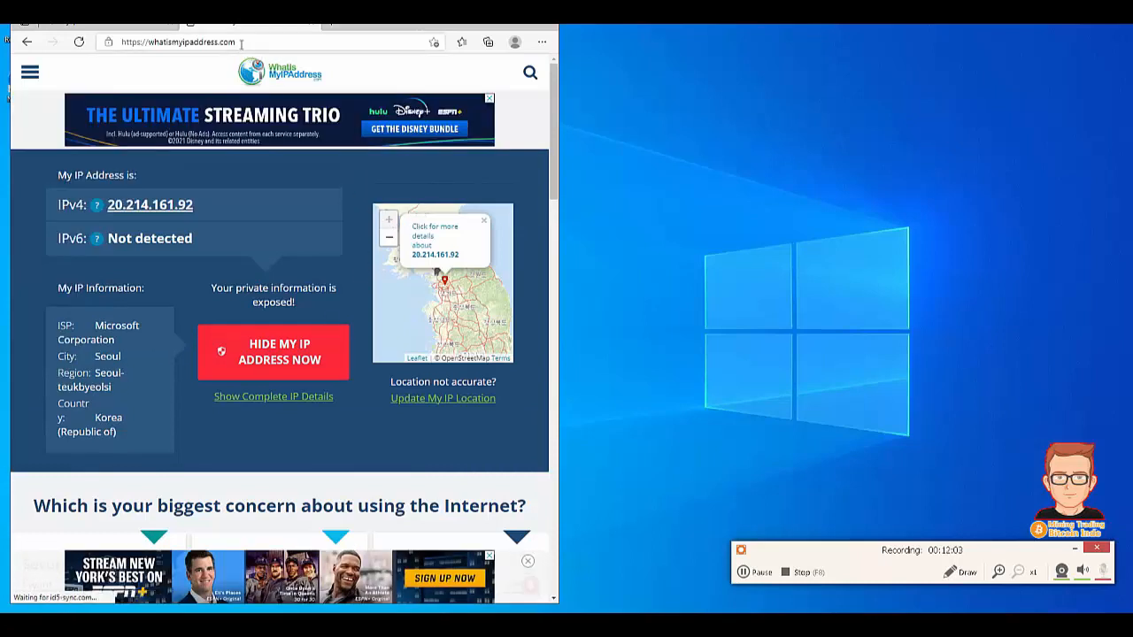
{"action": "type", "text": "ke"}
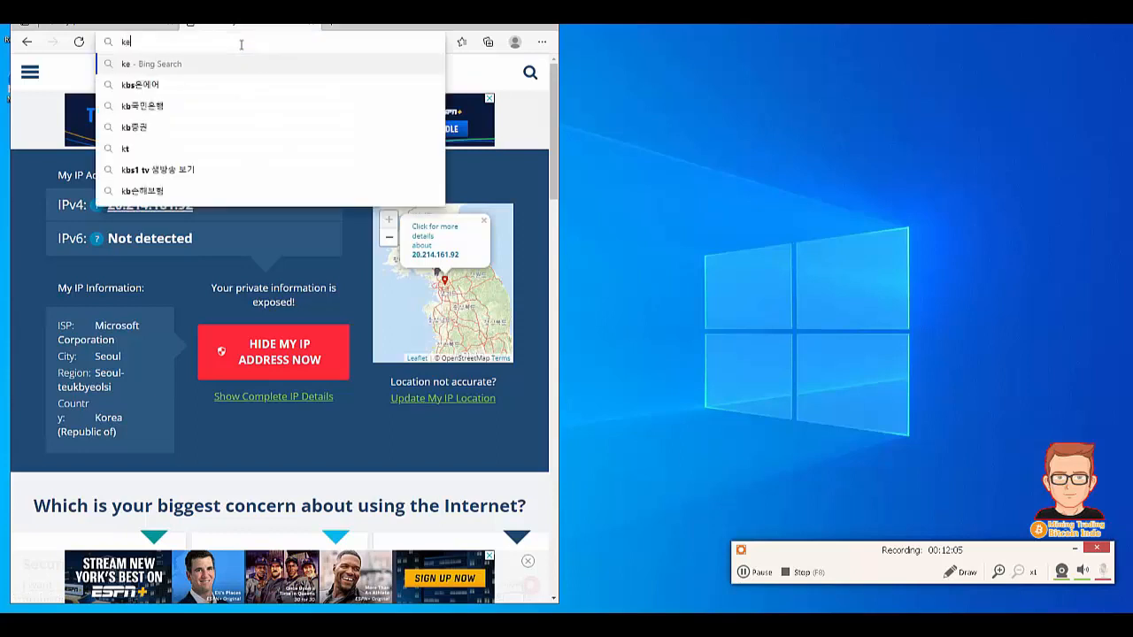
{"action": "type", "text": "cepatan min"}
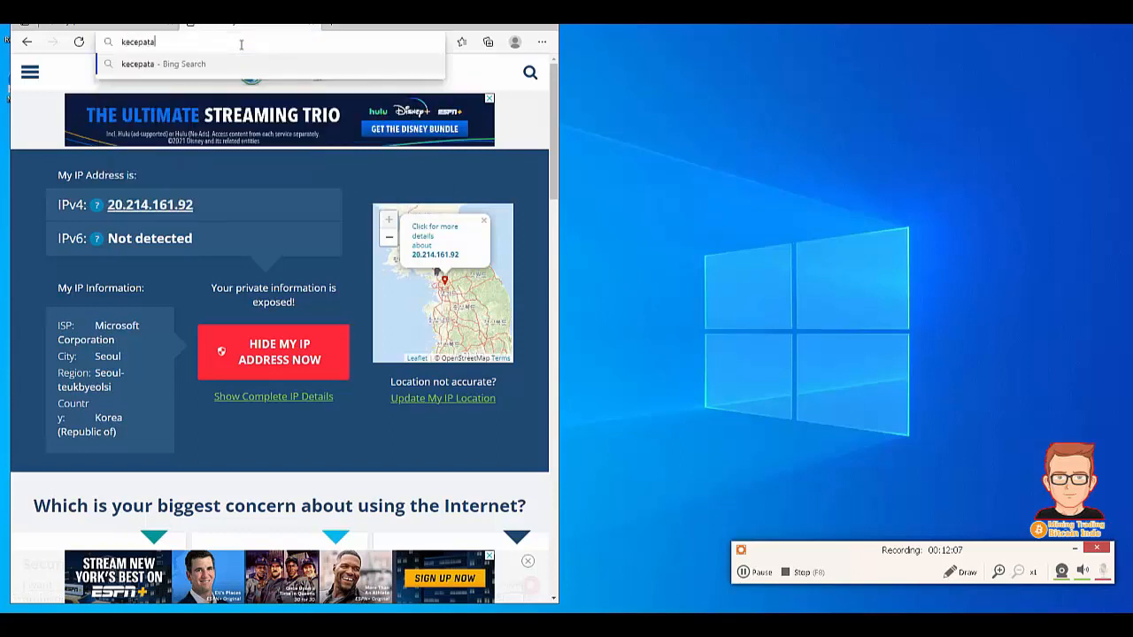
{"action": "key", "text": "BackSpace"}
{"action": "key", "text": "BackSpace"}
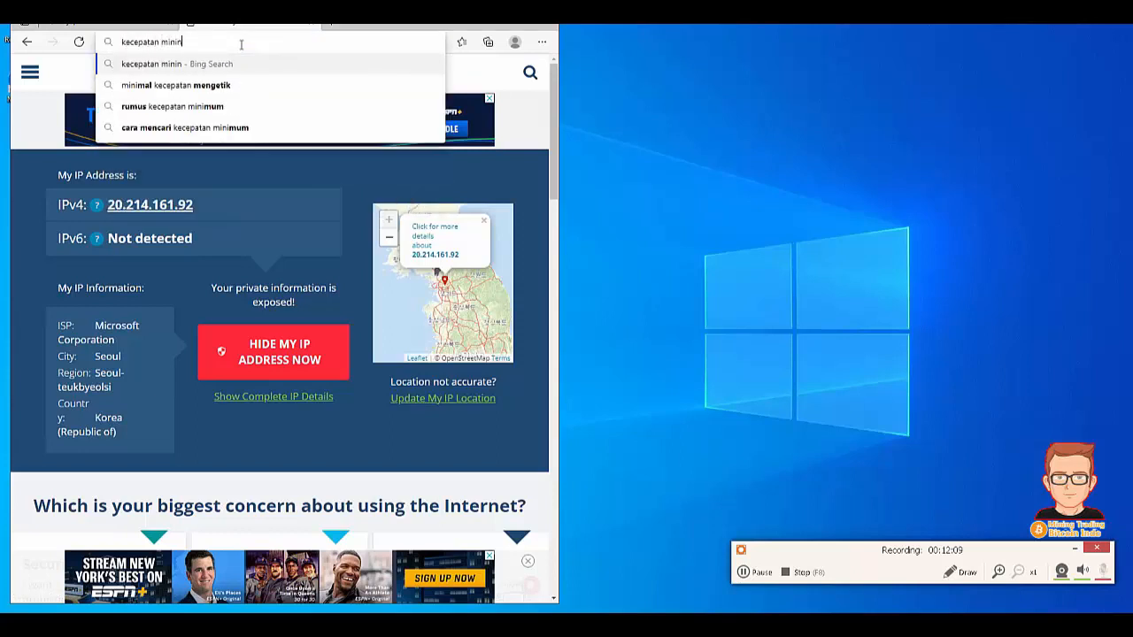
{"action": "key", "text": "BackSpace"}
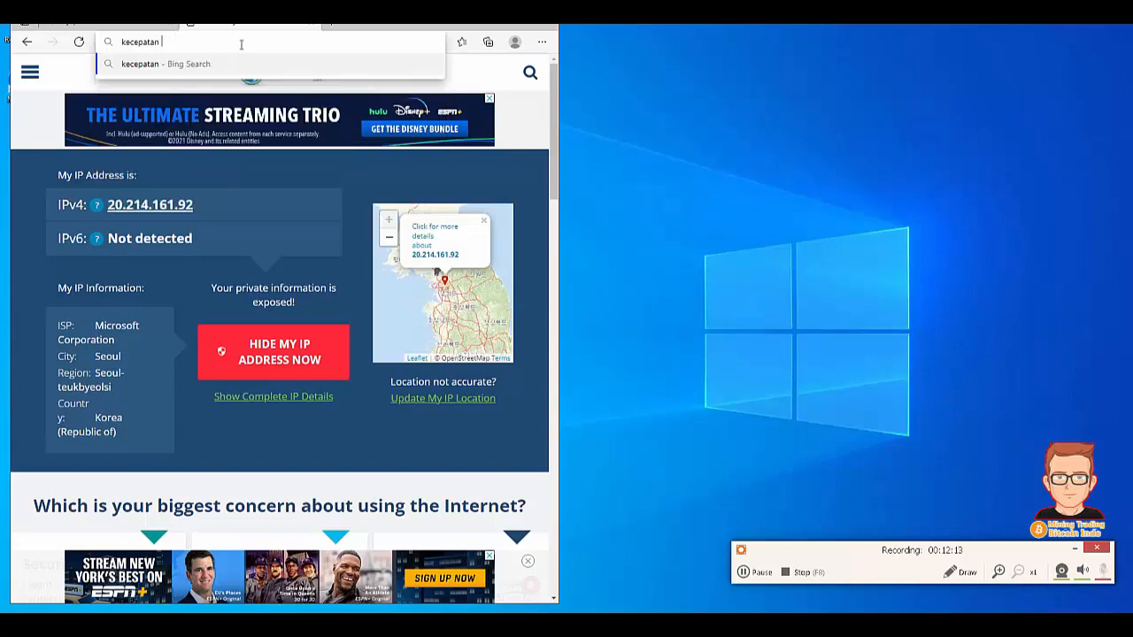
{"action": "type", "text": "spe"}
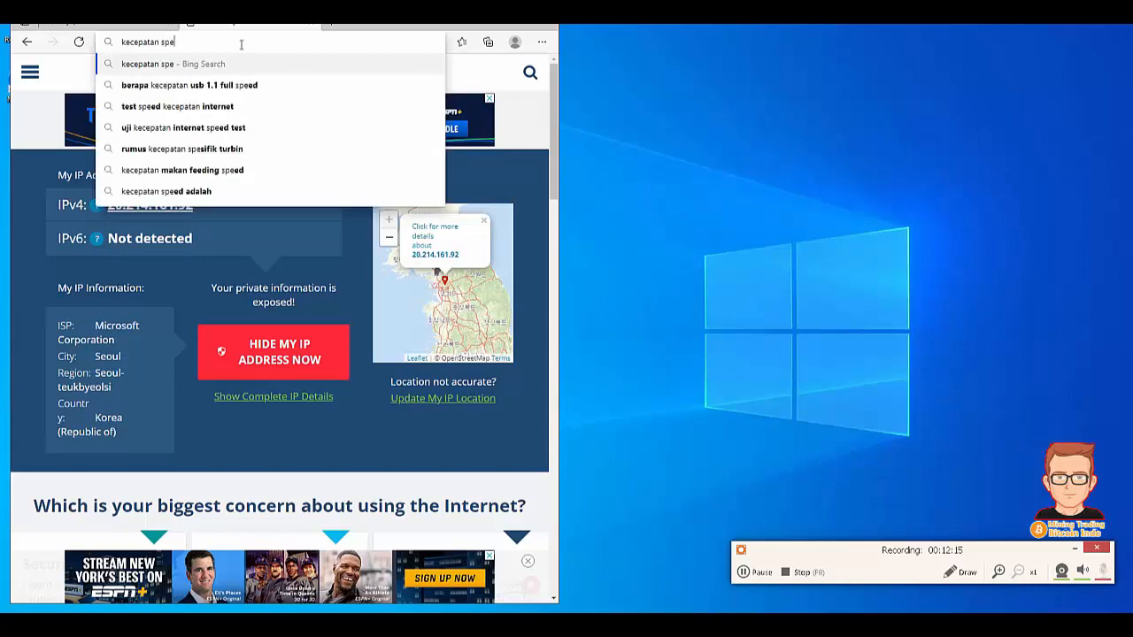
{"action": "key", "text": "BackSpace"}
{"action": "key", "text": "BackSpace"}
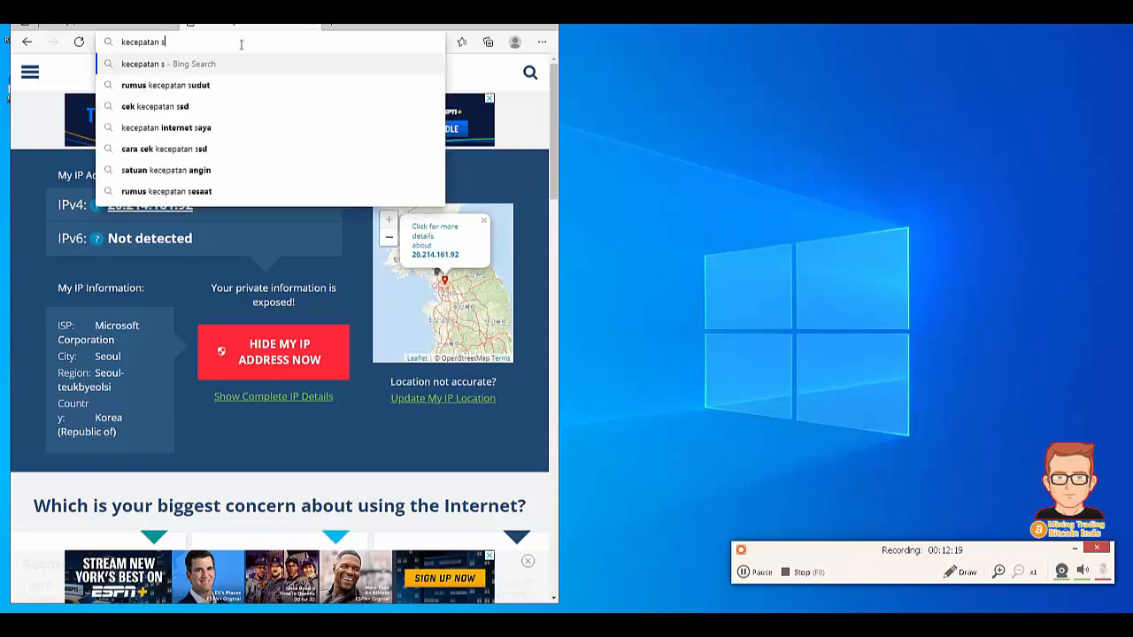
{"action": "type", "text": "peed"}
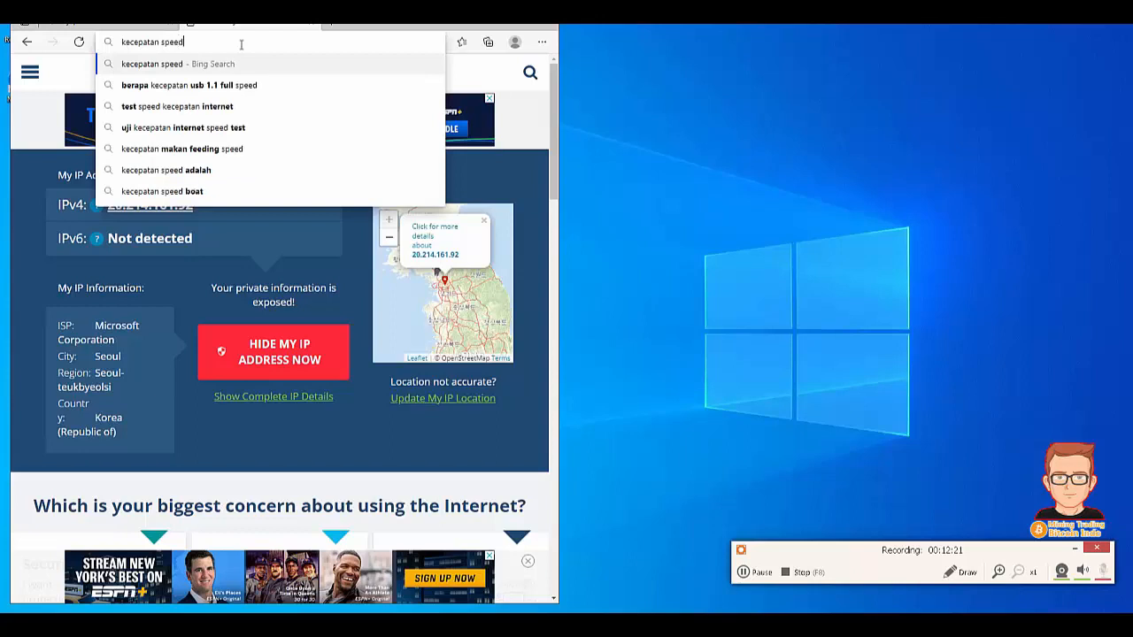
{"action": "type", "text": "y"}
{"action": "key", "text": "Return"}
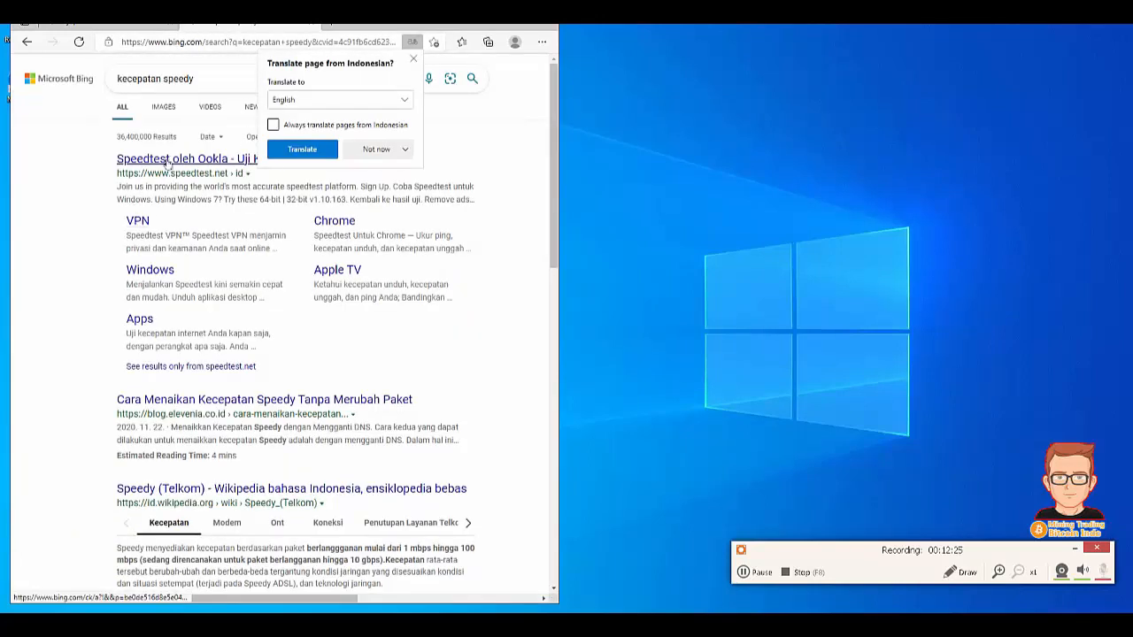
- Open the speedtest.net result and start the speed test with MULAI
{"action": "left_click", "coordinate": [166, 160]}
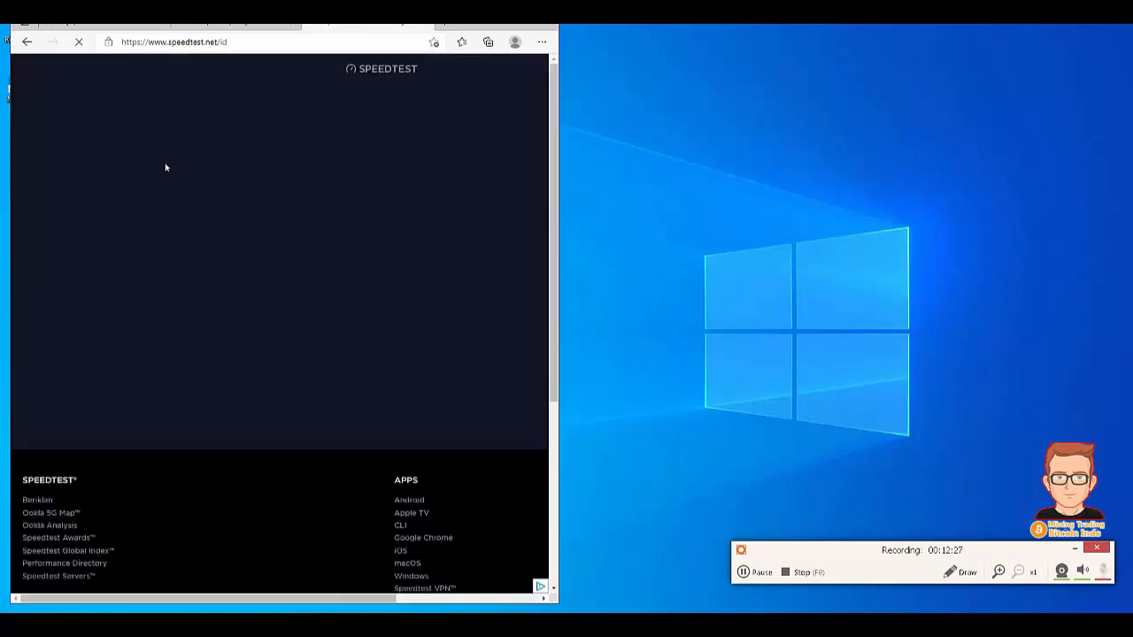
{"action": "left_click", "coordinate": [339, 277]}
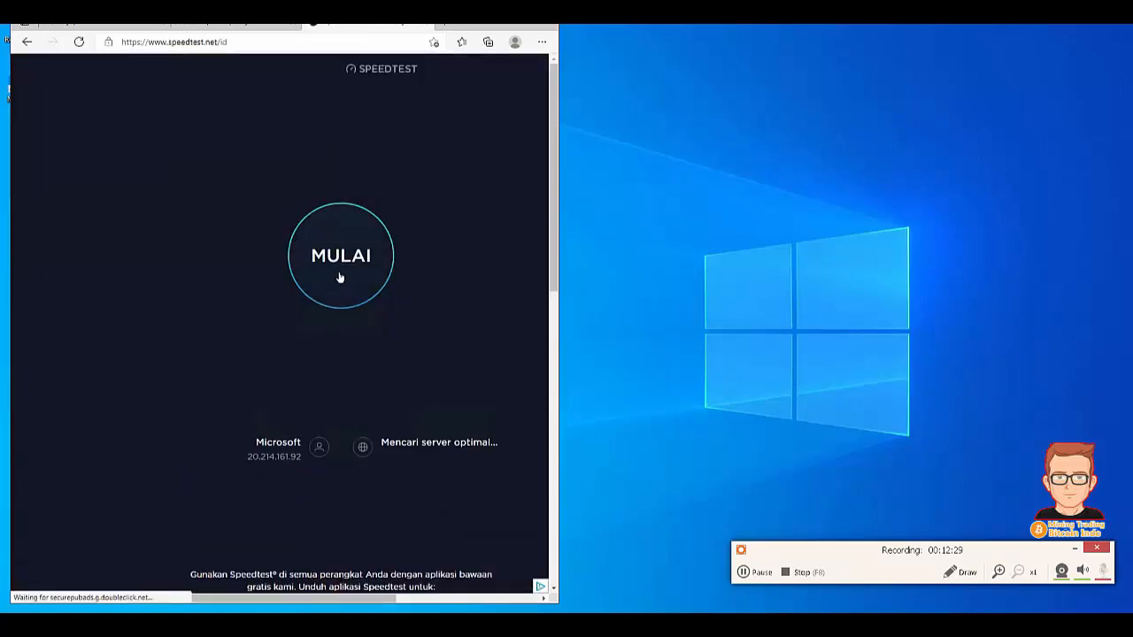